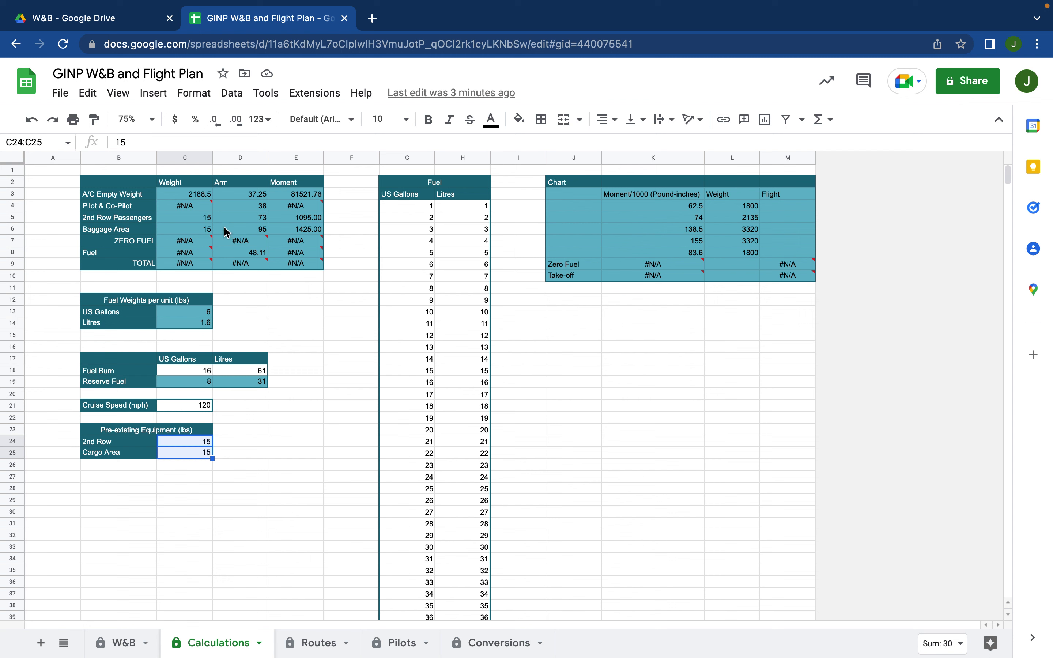
# Try a US gallons fuel burn of 14 on the Calculations sheet and restore it to 16
pyautogui.click(130, 637)
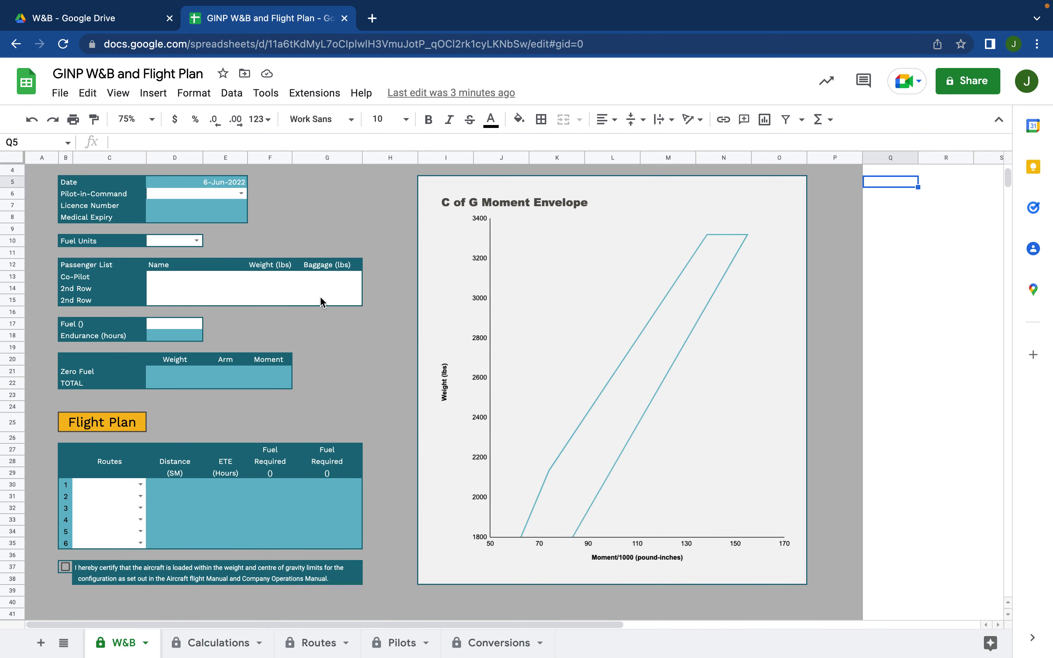
pyautogui.click(220, 643)
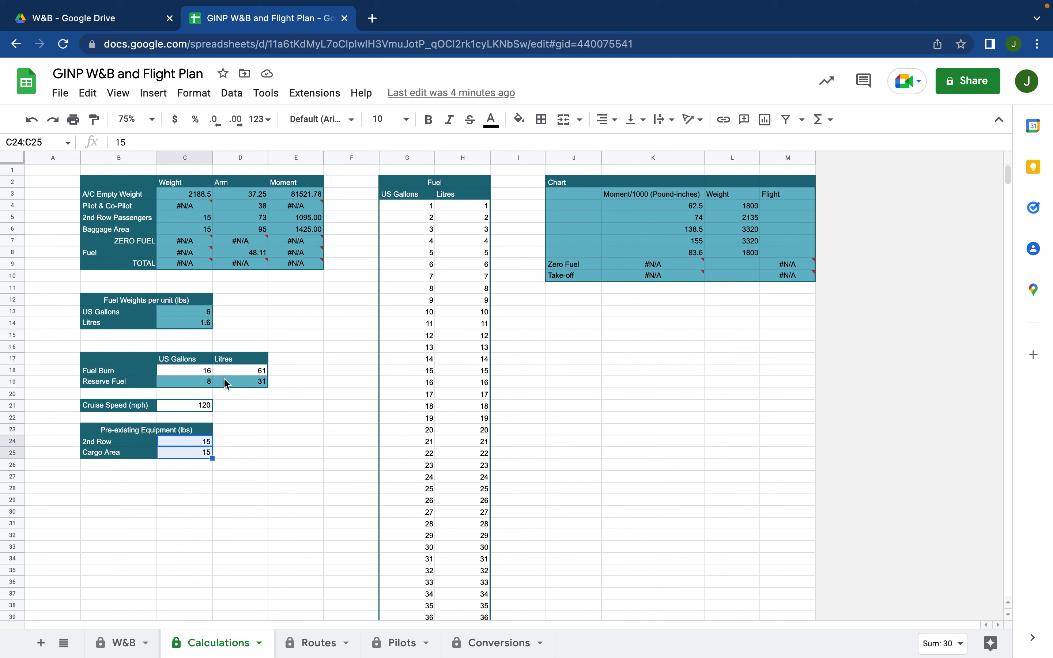
pyautogui.click(206, 373)
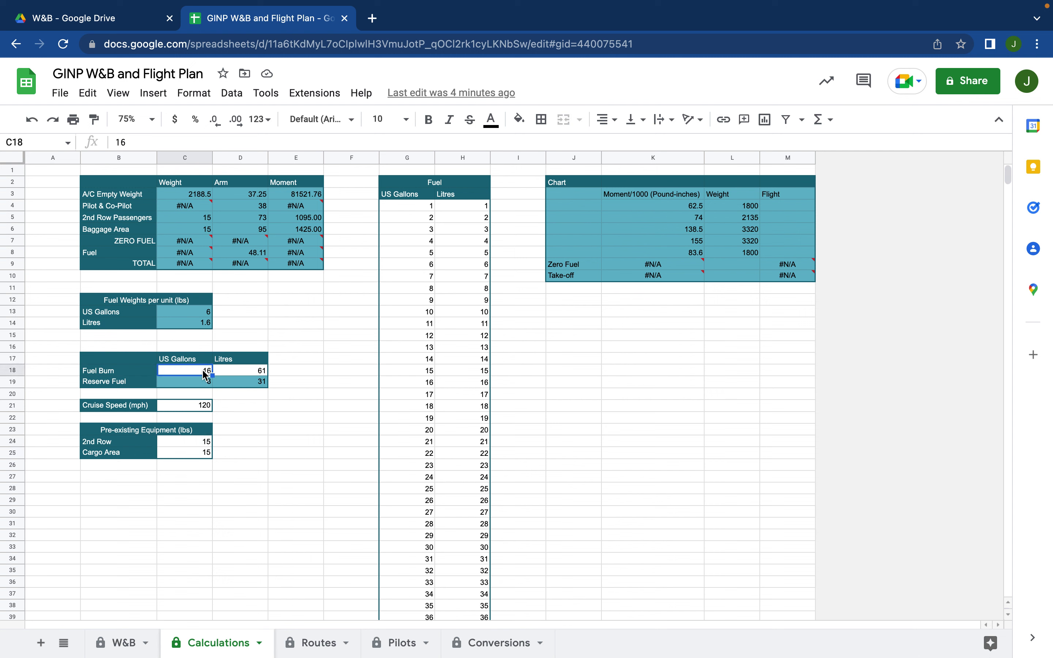
pyautogui.write('14')
pyautogui.press('Return')
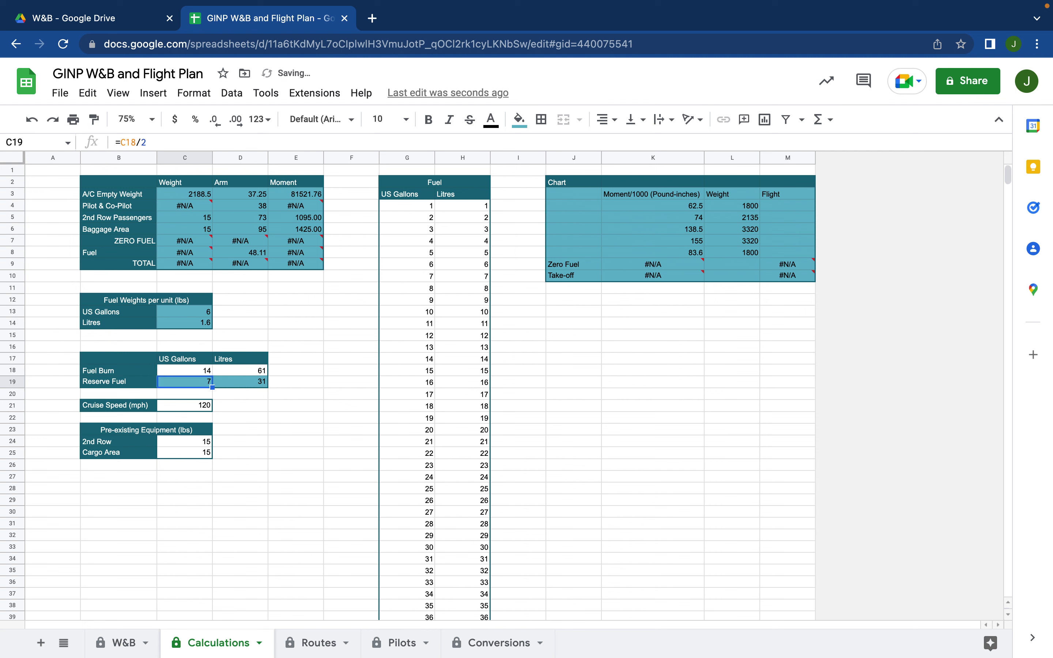
pyautogui.click(199, 375)
pyautogui.write('16')
pyautogui.press('Return')
# Try a cruise speed of 130 mph on the Calculations sheet and restore it to 120 mph
pyautogui.click(208, 404)
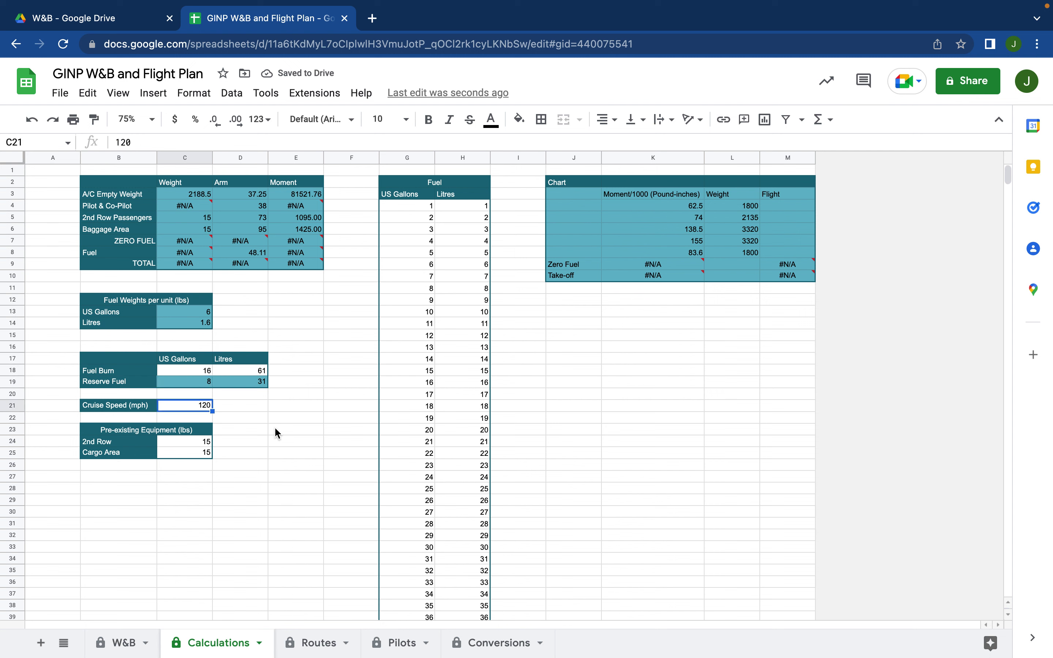
pyautogui.write('130')
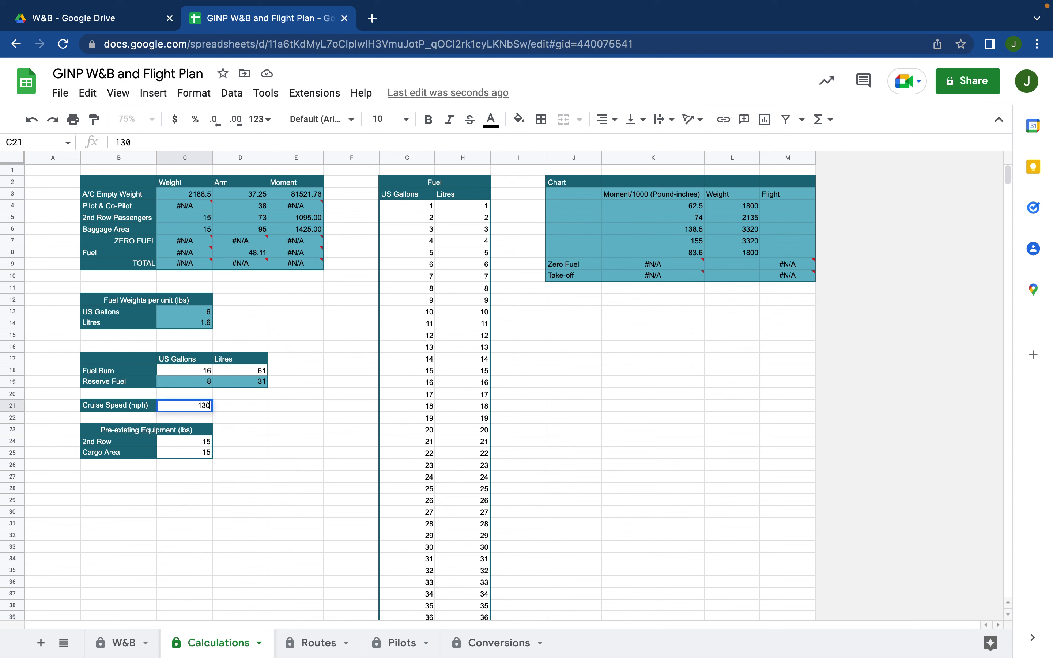
pyautogui.press('Return')
pyautogui.press('Up')
pyautogui.write('120')
pyautogui.press('Return')
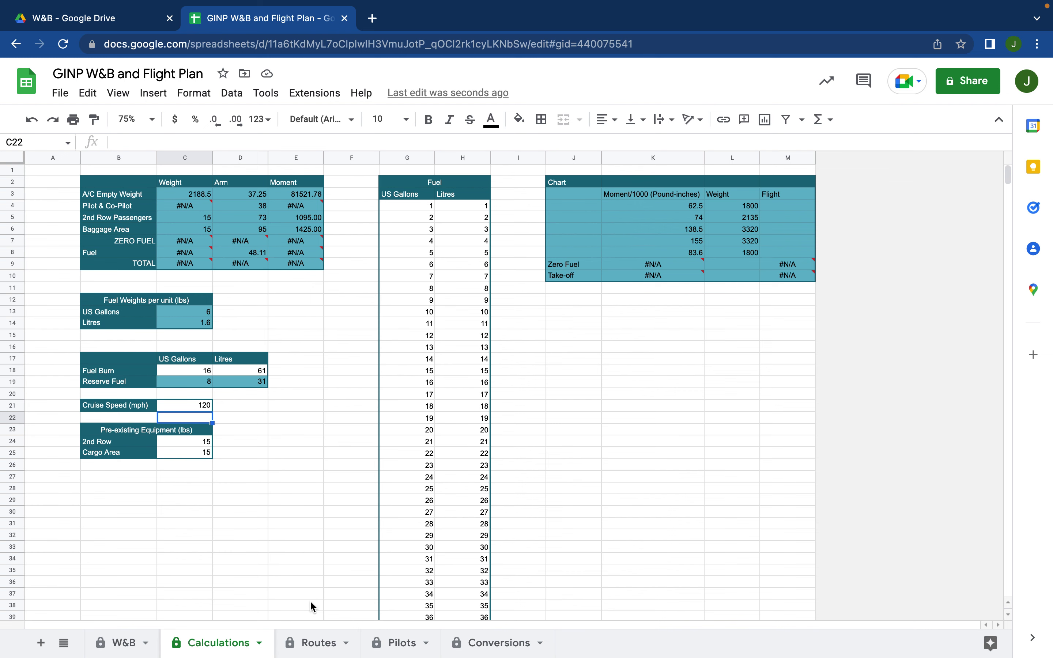
# Review the route distances, the pilot list and the unit conversion tables on the Routes, Pilots and Conversions sheets
pyautogui.click(317, 643)
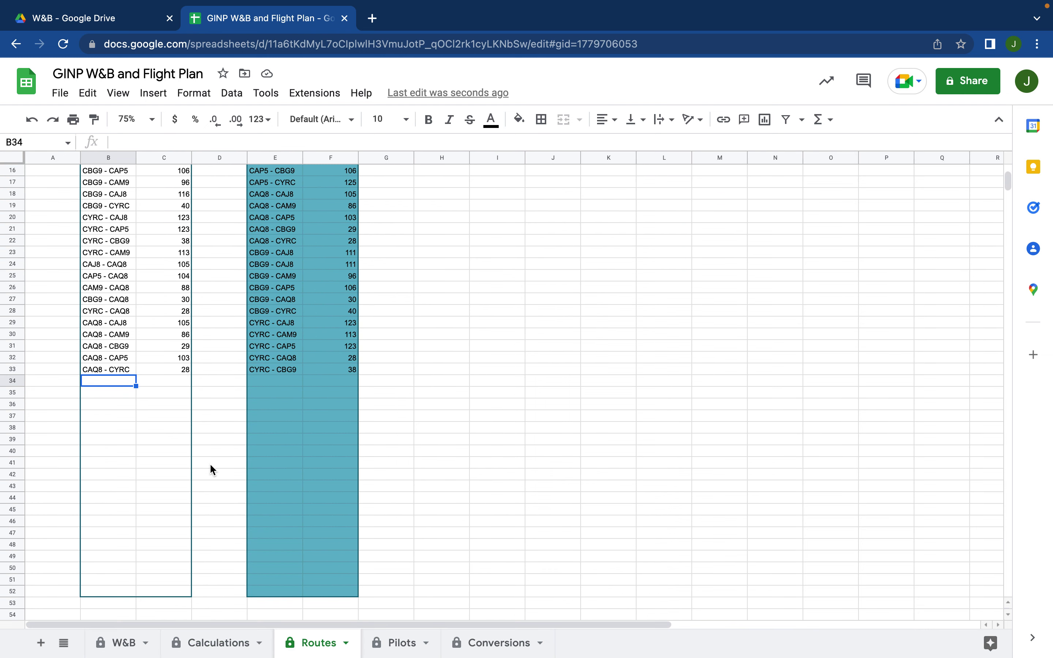
pyautogui.scroll(5, 177, 414)
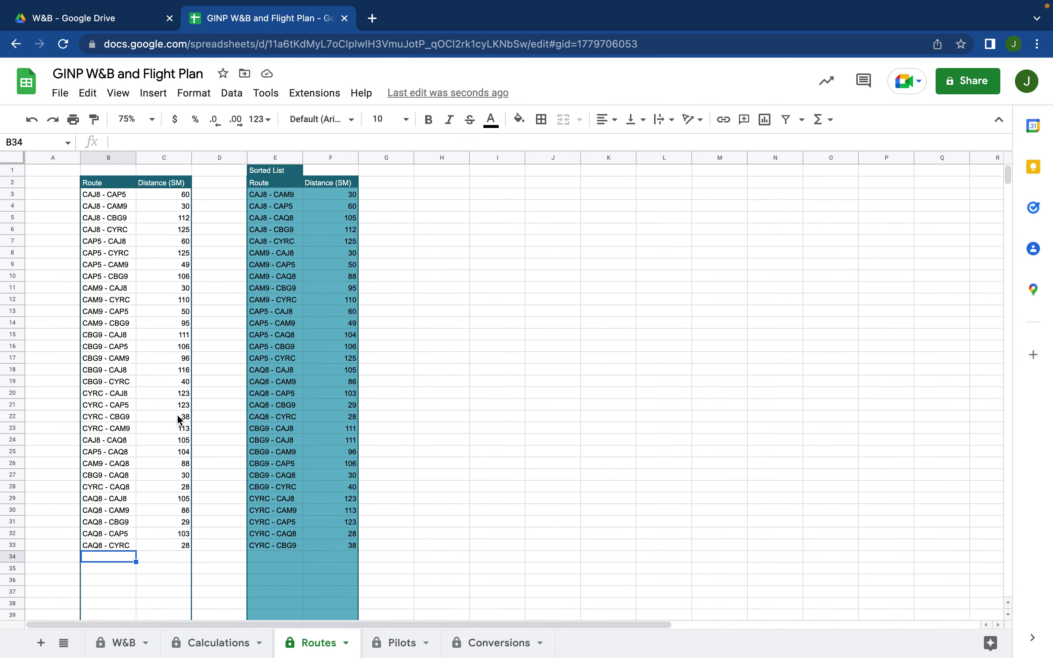
pyautogui.scroll(-1, 177, 414)
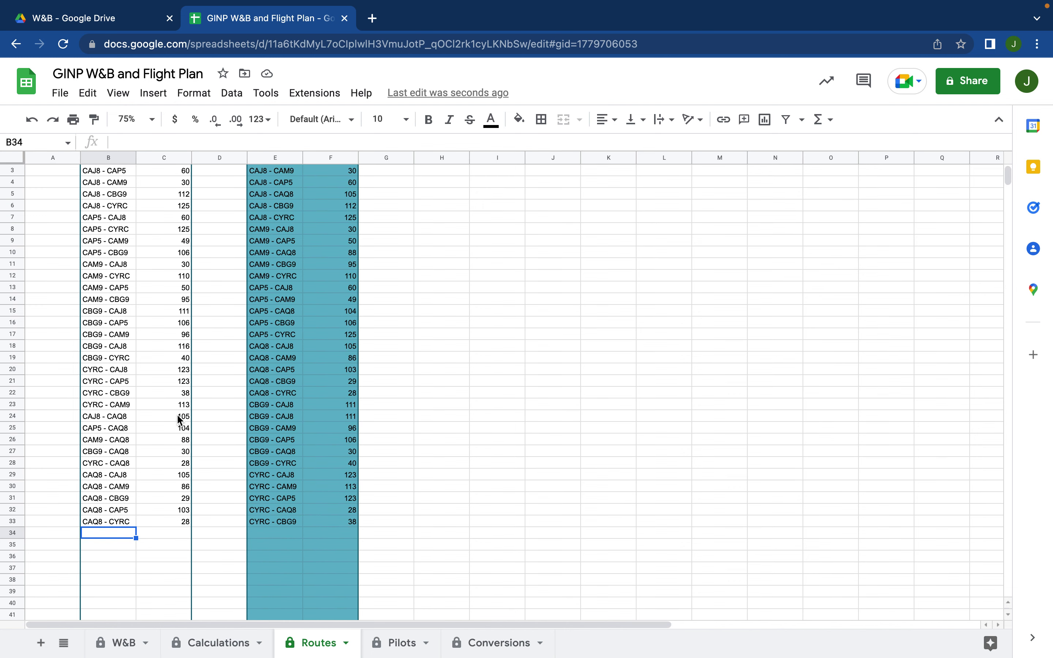
pyautogui.scroll(1, 180, 421)
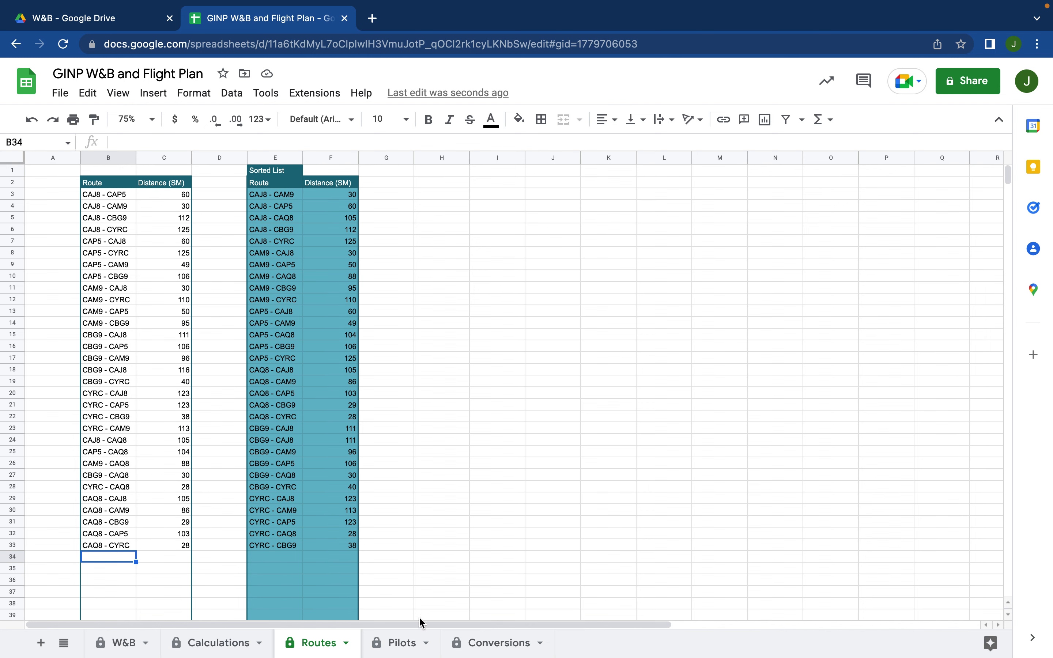
pyautogui.click(413, 646)
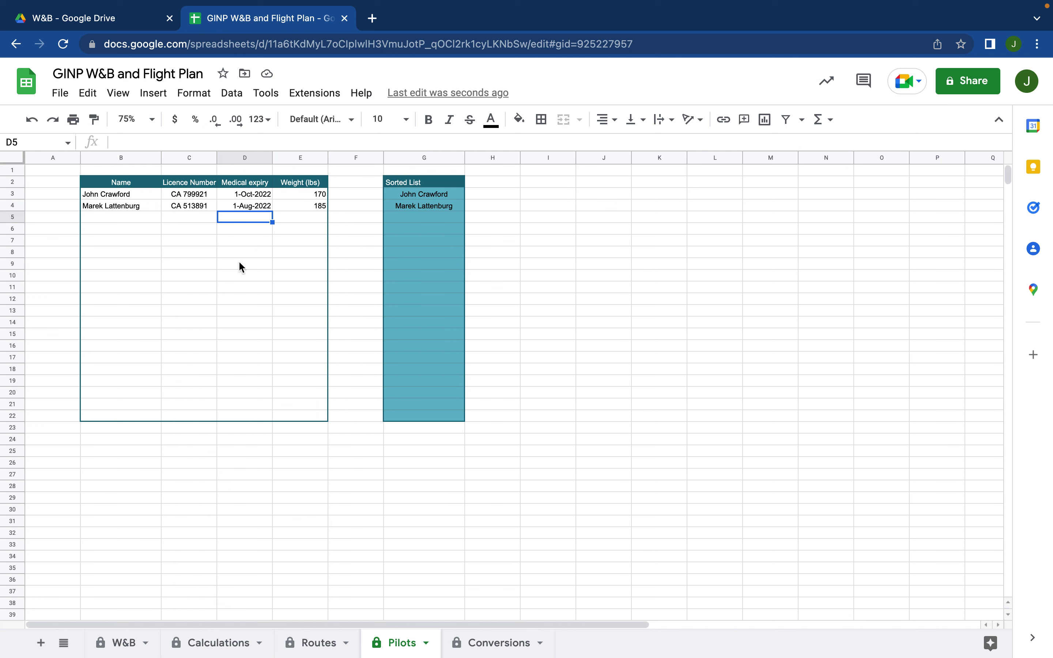
pyautogui.click(497, 648)
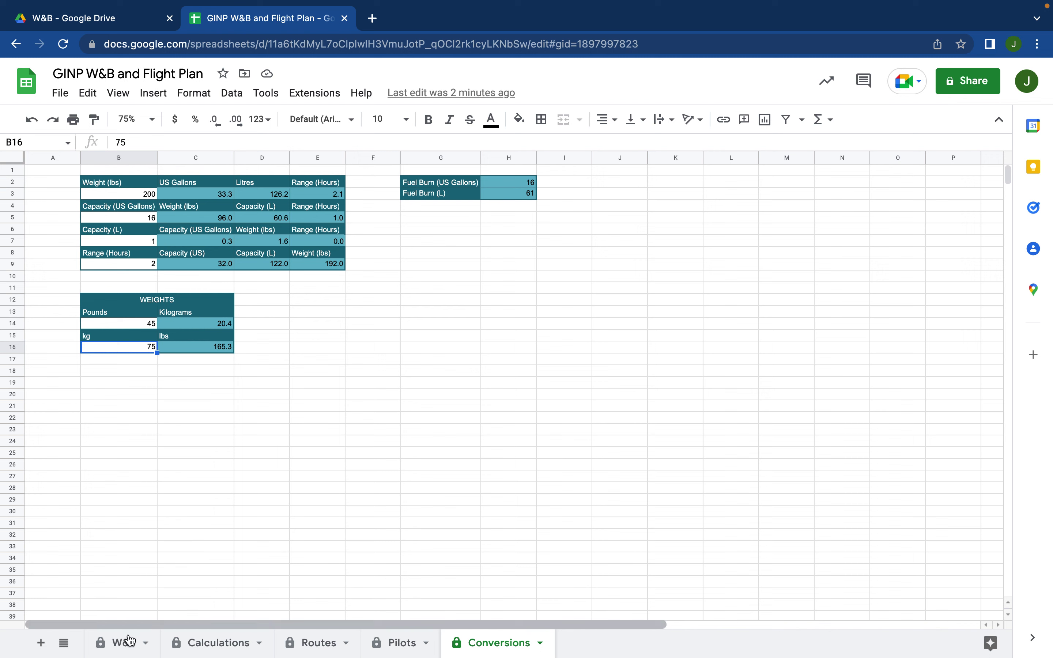
# Choose the first listed pilot as Pilot-in-Command on the W&B sheet
pyautogui.click(128, 649)
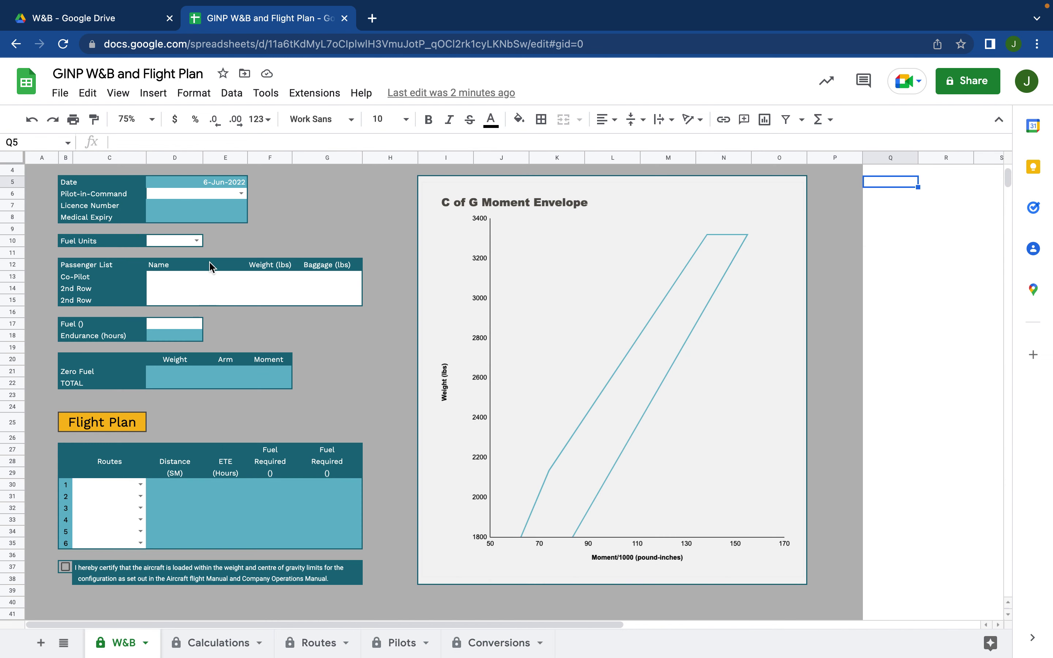
pyautogui.click(243, 195)
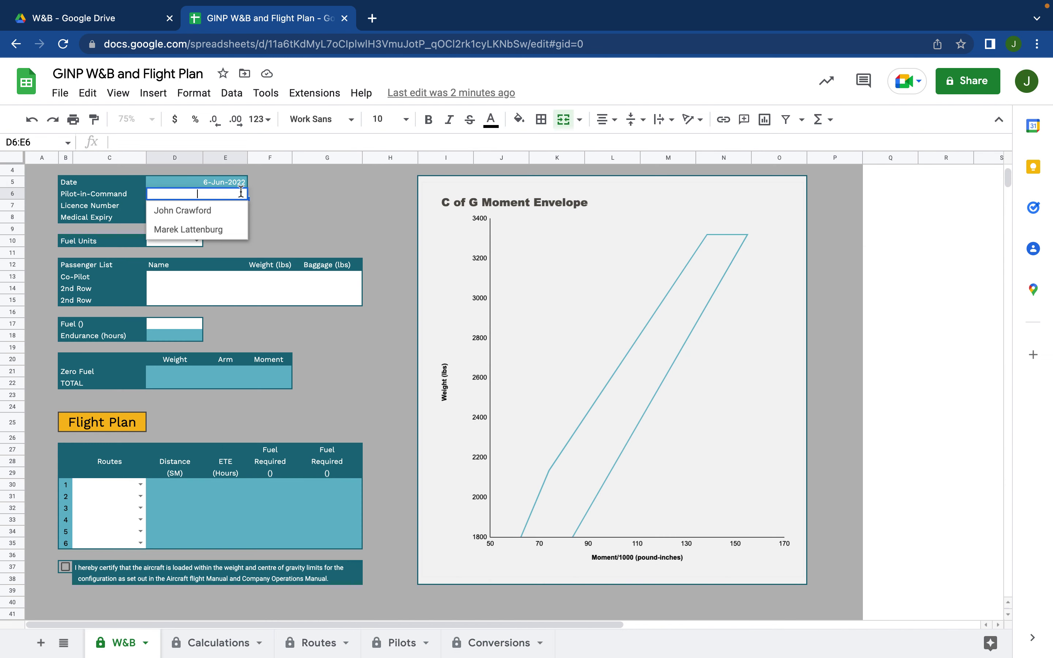
pyautogui.click(232, 212)
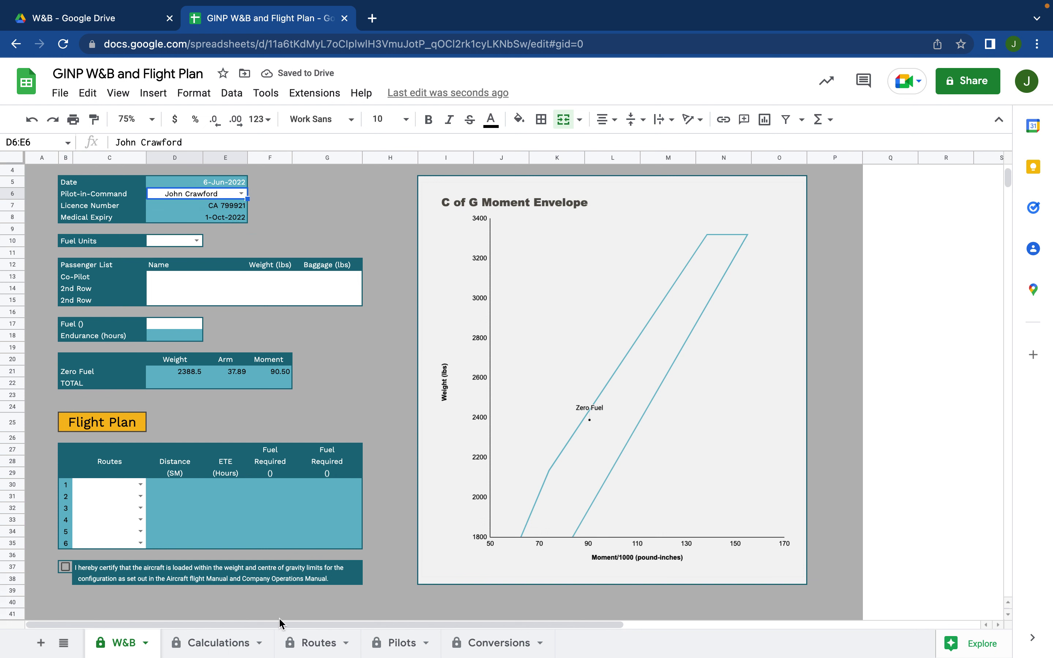
# Enter a new pilot's full name and licence number in the first empty row of the Pilots sheet
pyautogui.click(402, 644)
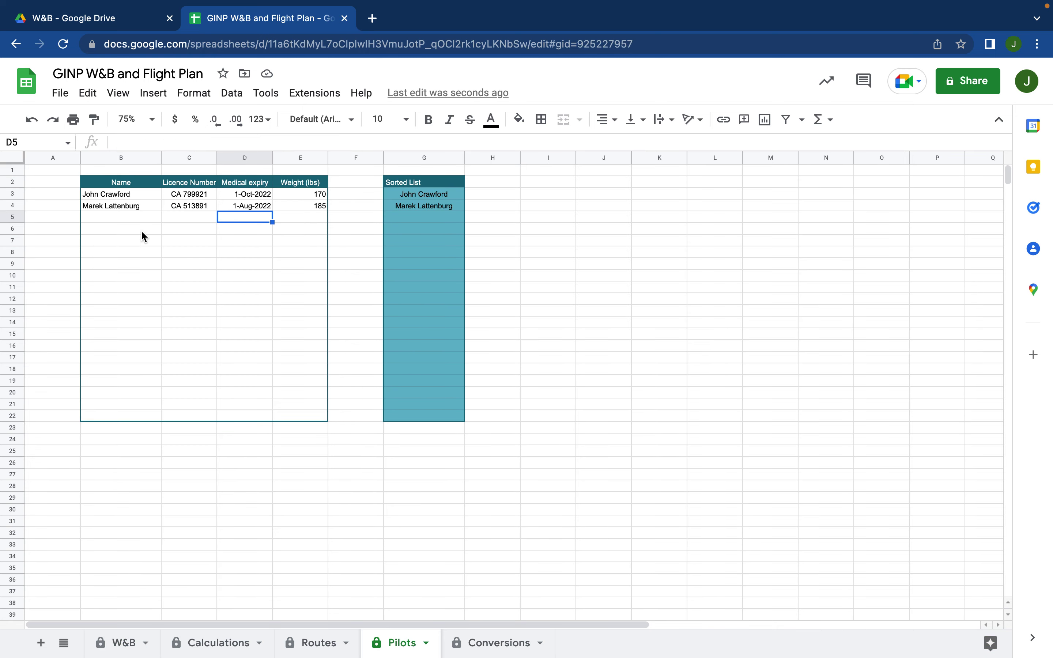
pyautogui.click(142, 219)
pyautogui.write('John Doe')
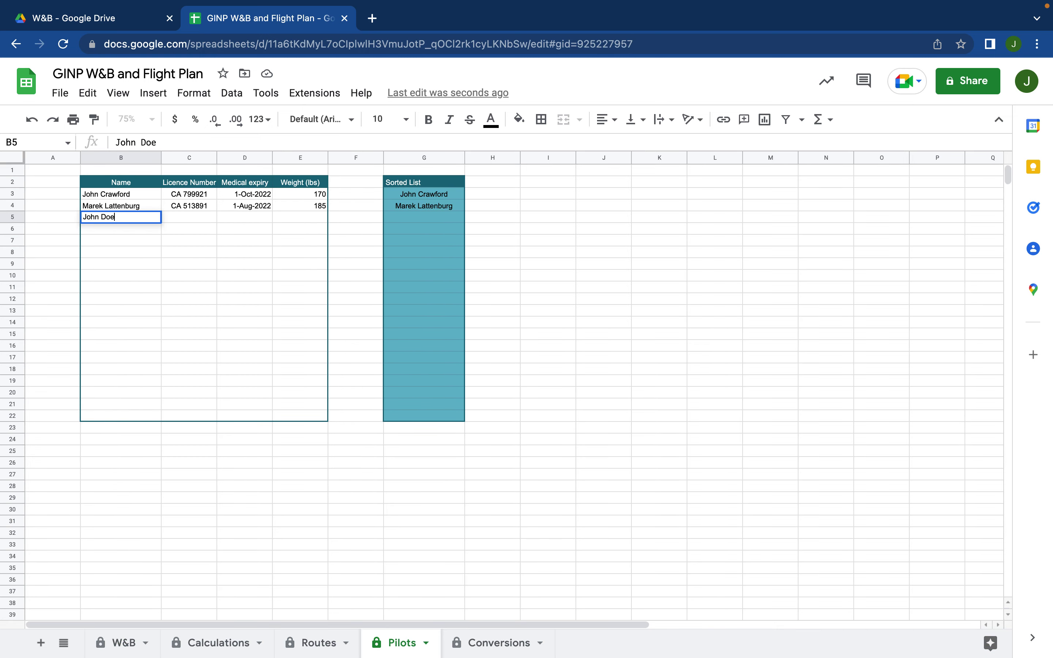
pyautogui.press('Tab')
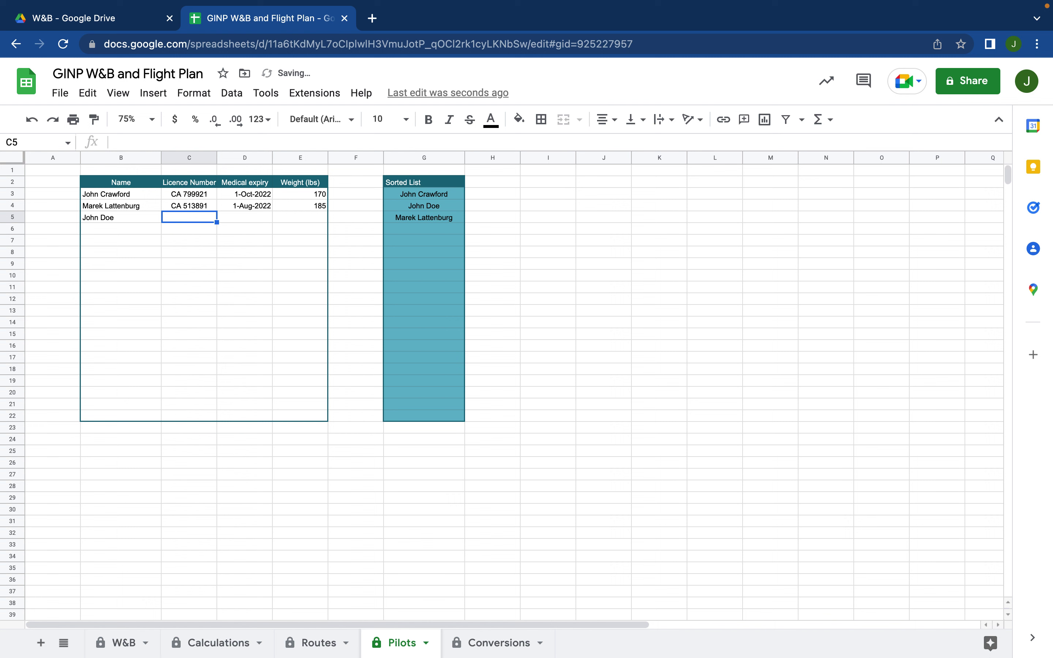
pyautogui.write('AA')
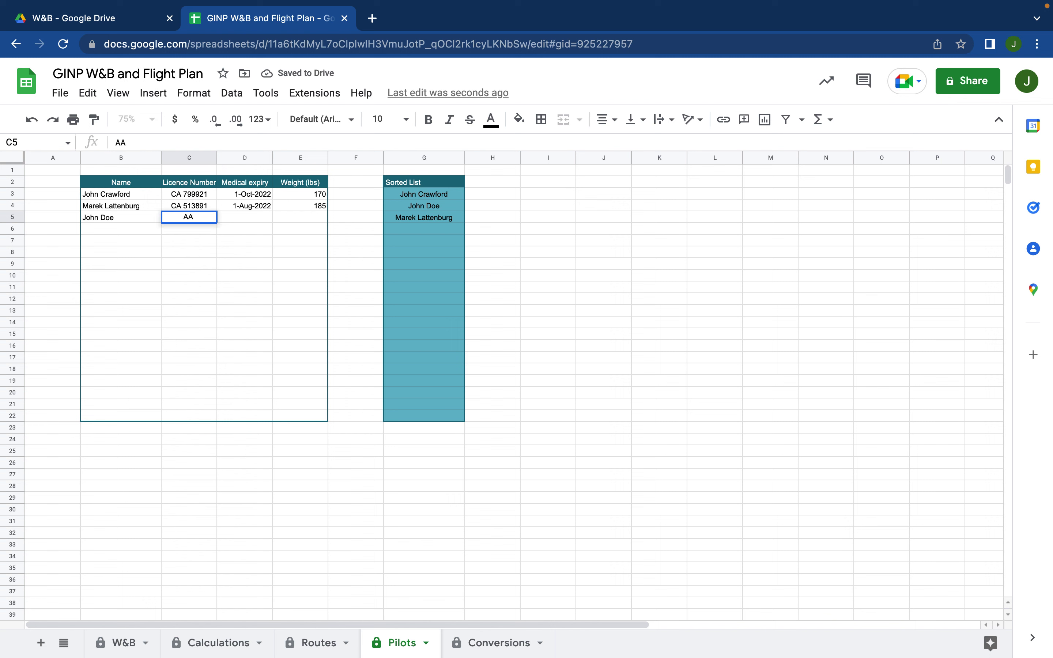
pyautogui.write(' 345423')
pyautogui.press('Tab')
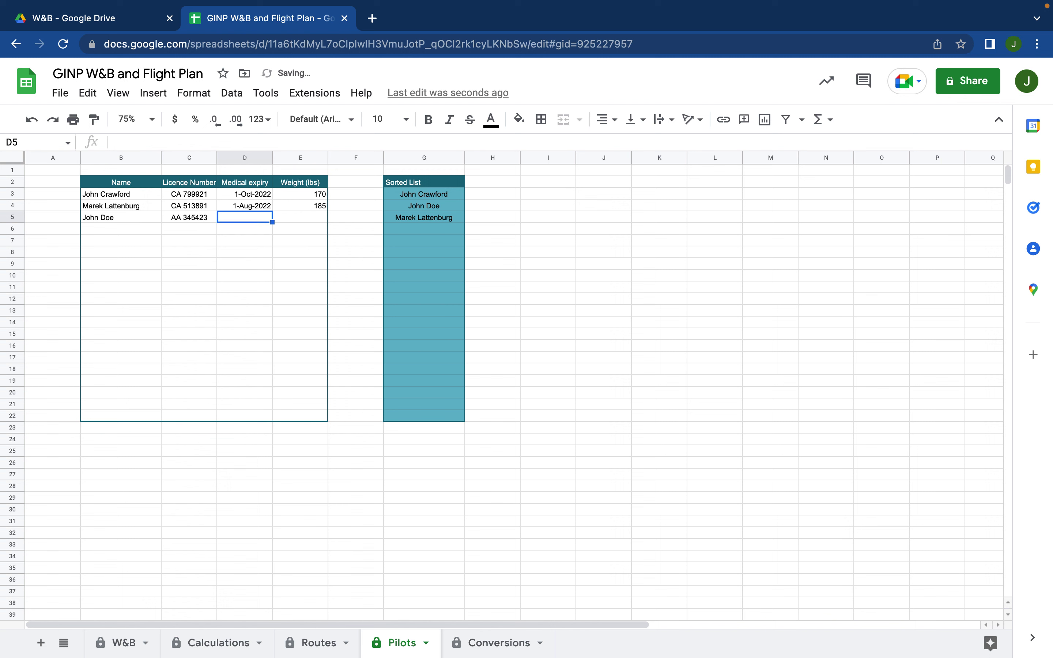
# Enter 1-May-2022 as the new pilot's medical expiry and 210 lbs as the weight
pyautogui.write('1')
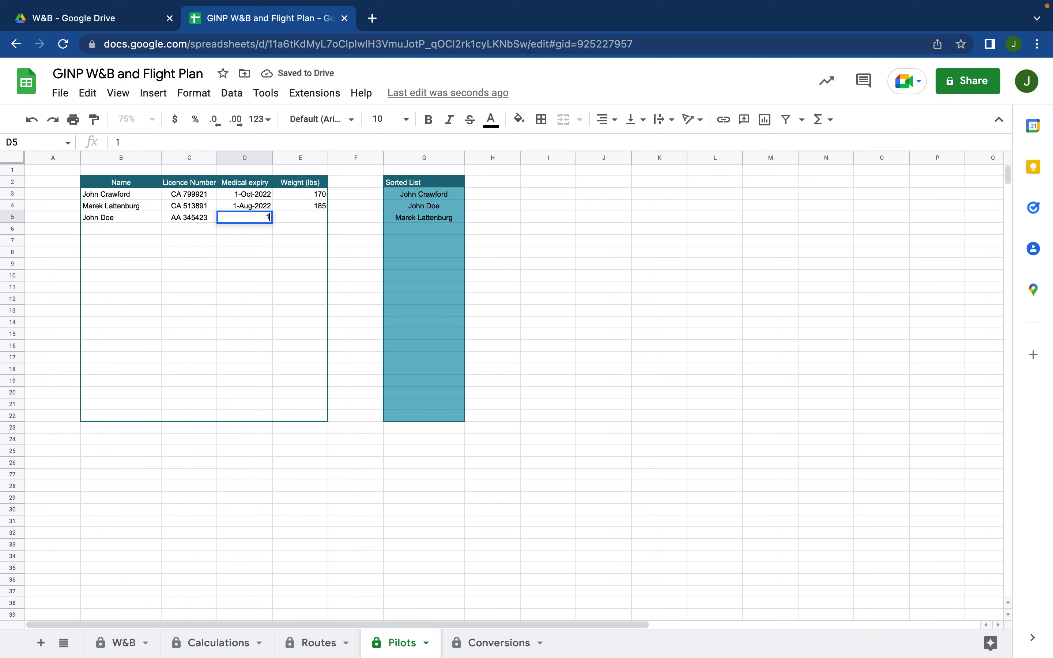
pyautogui.write('-May-2022')
pyautogui.press('Tab')
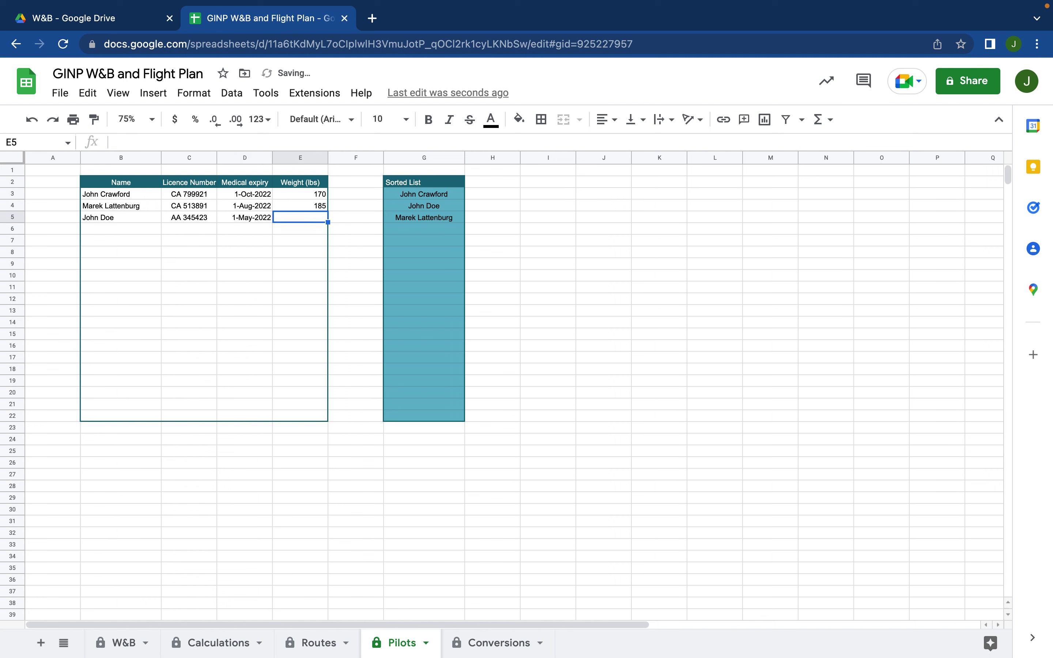
pyautogui.write('210')
pyautogui.press('Return')
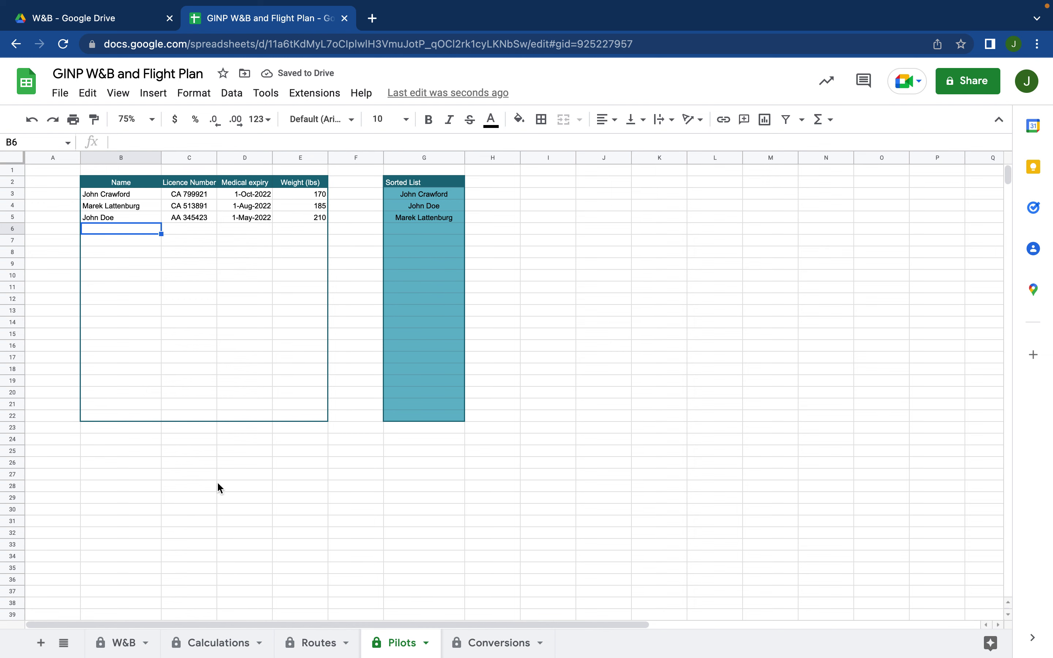
# Choose the newly added pilot as Pilot-in-Command on the W&B sheet
pyautogui.click(124, 644)
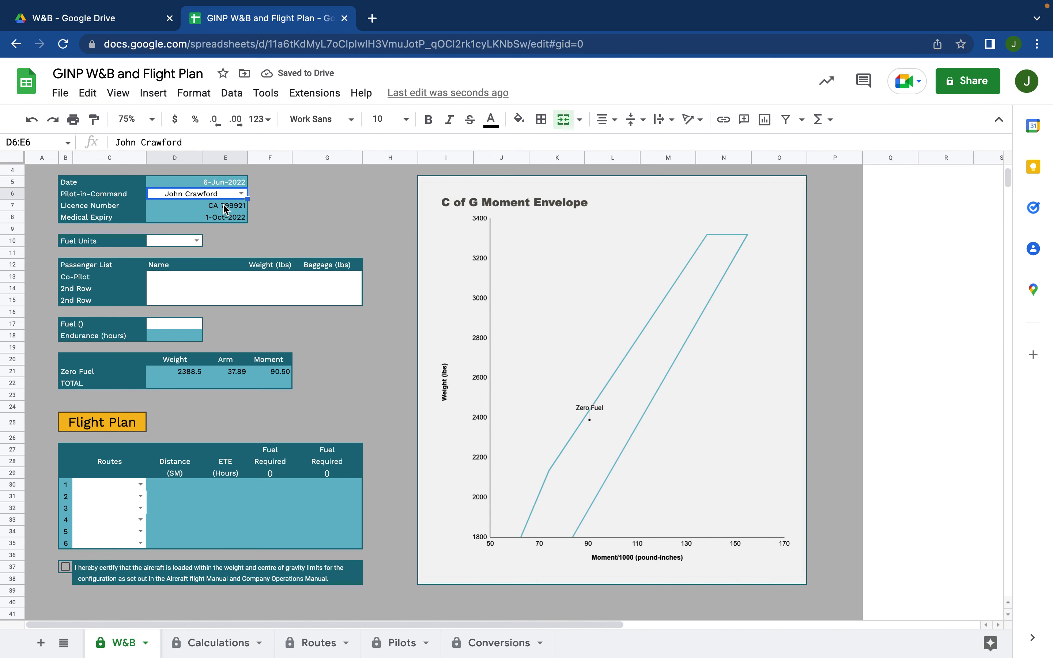
pyautogui.click(242, 195)
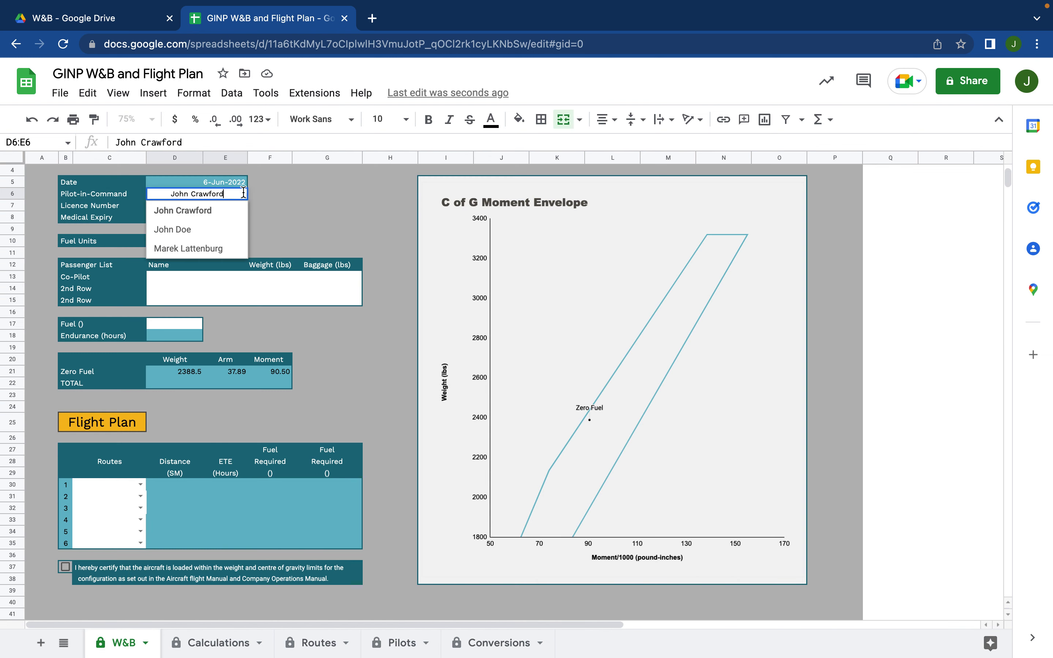
pyautogui.click(218, 231)
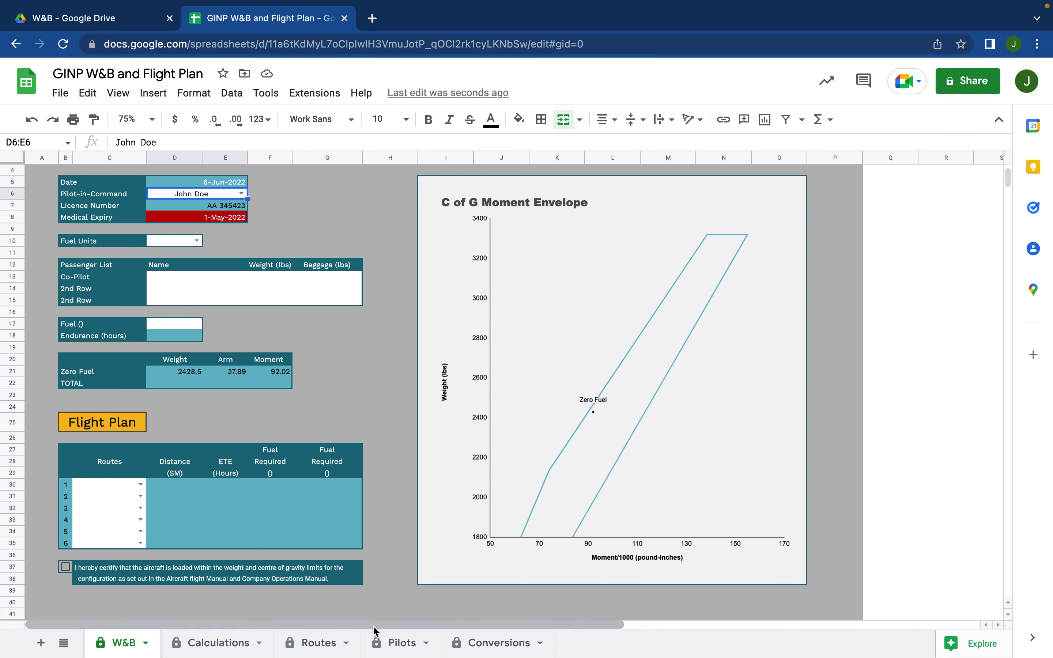
# Set the new pilot's medical expiry on the Pilots sheet to 1-Jul-2022
pyautogui.click(398, 643)
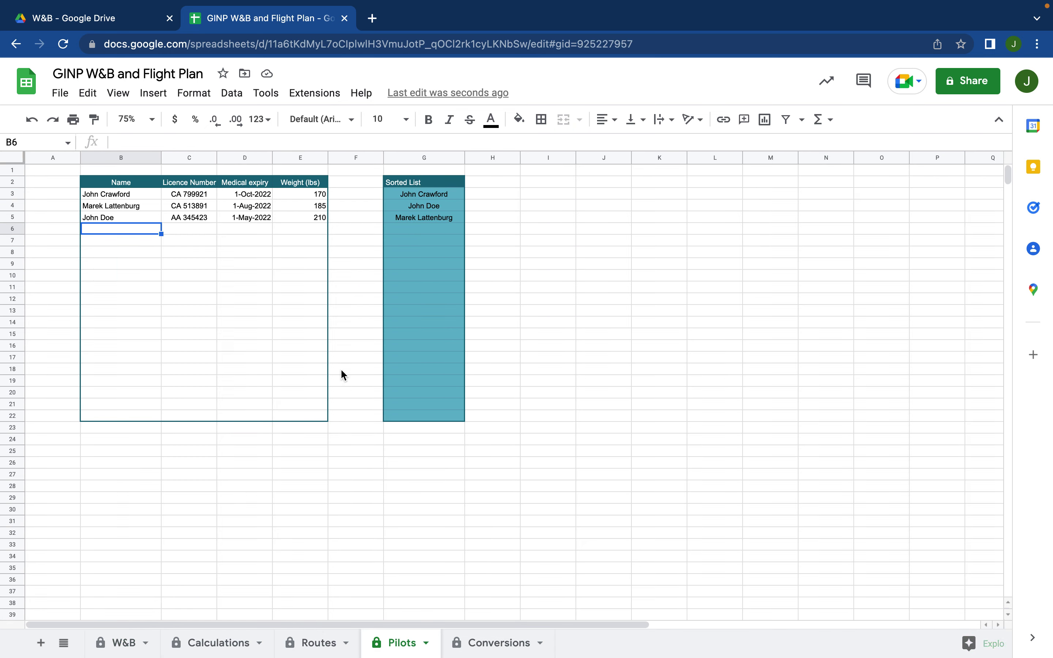
pyautogui.click(249, 215)
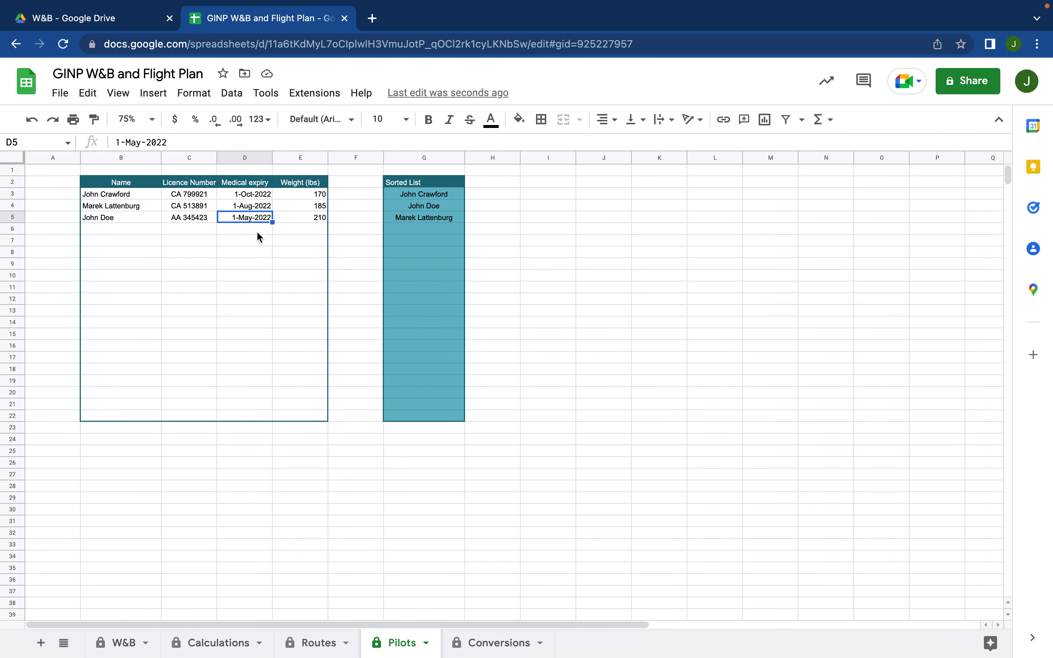
pyautogui.doubleClick(244, 218)
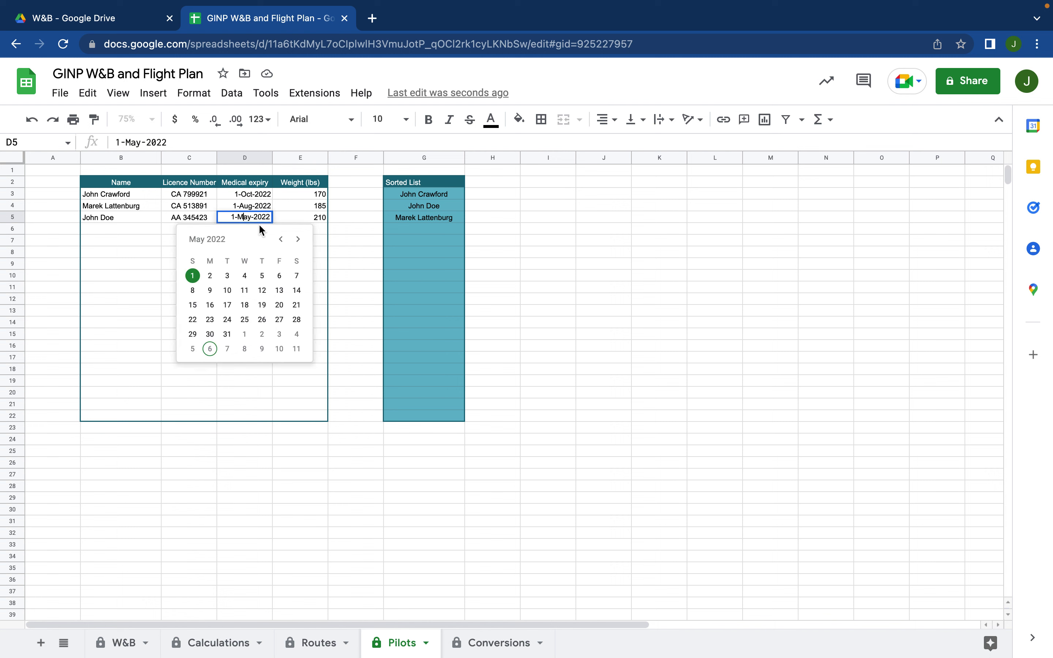
pyautogui.click(299, 241)
pyautogui.click(298, 242)
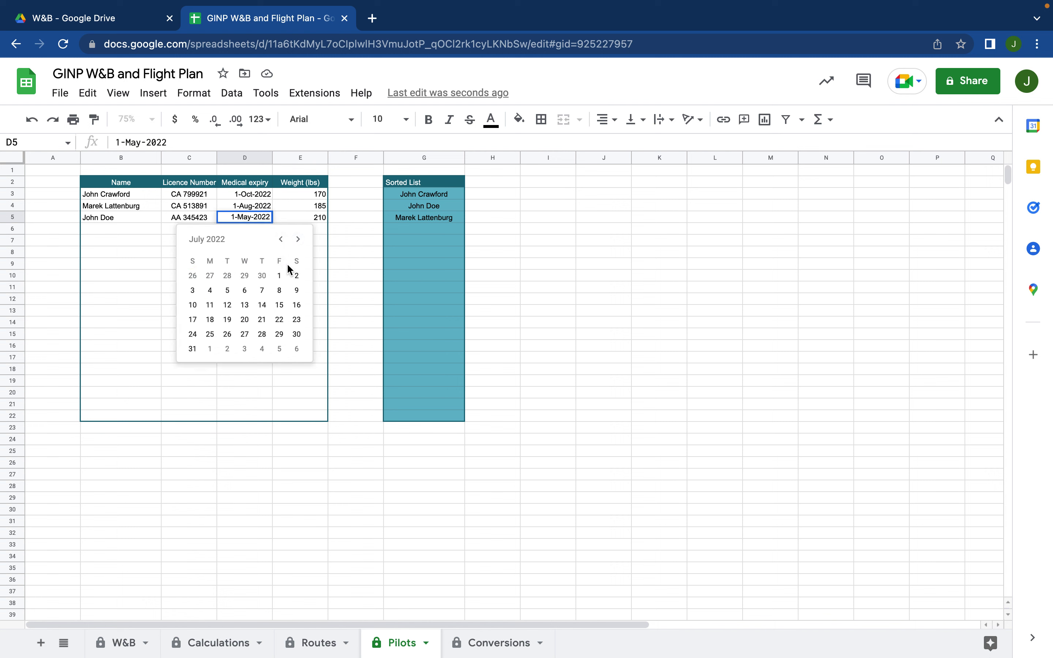
pyautogui.click(279, 275)
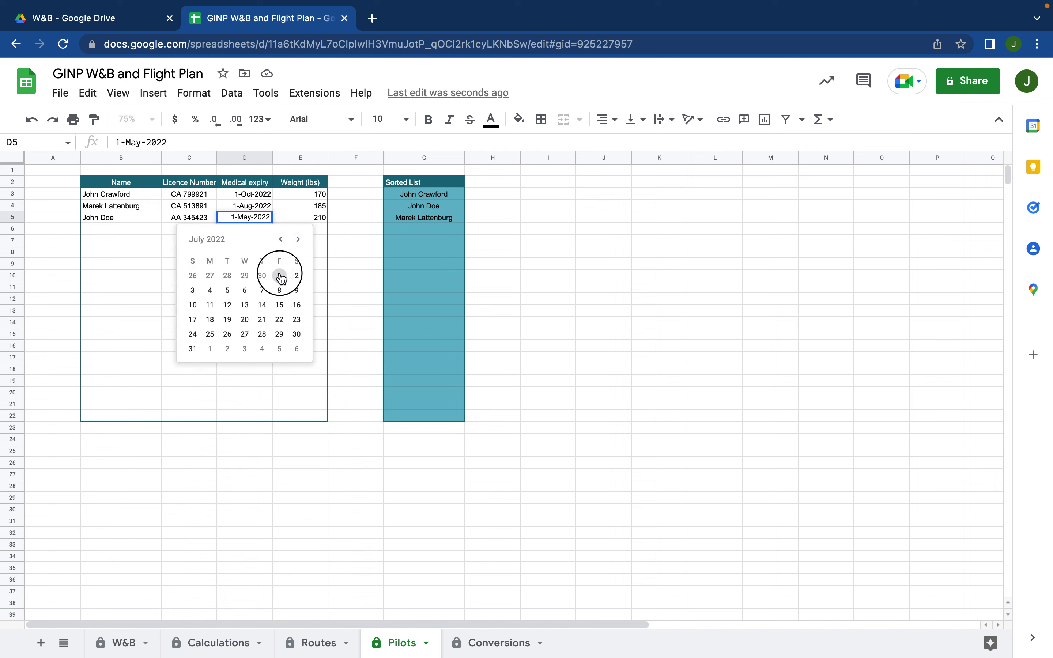
# Set the fuel units on the W&B sheet to US Gallons
pyautogui.click(125, 644)
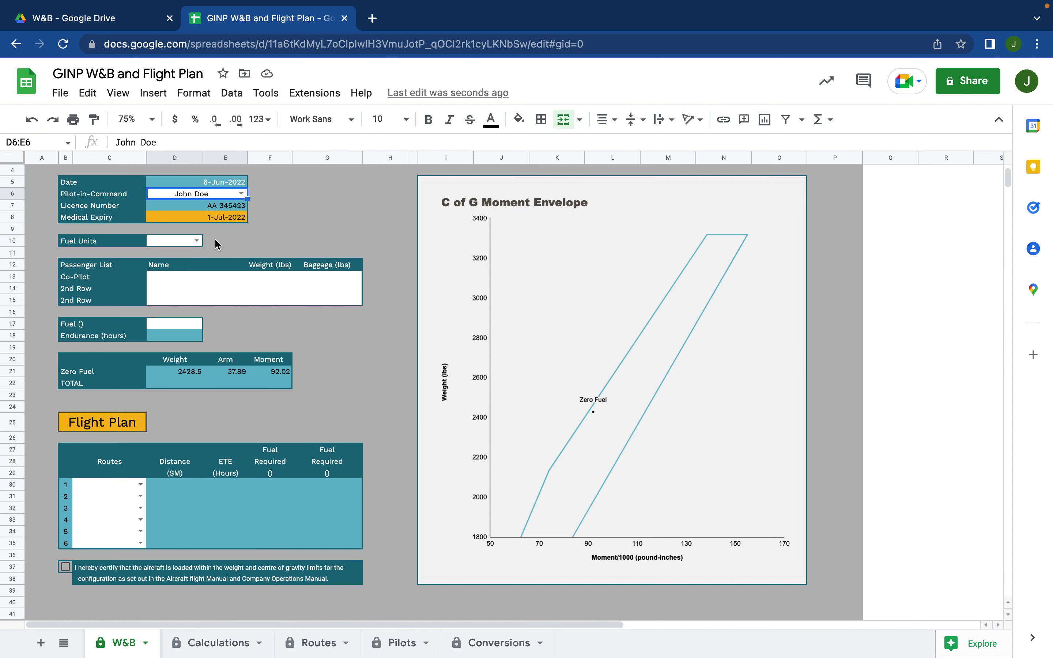
pyautogui.click(198, 241)
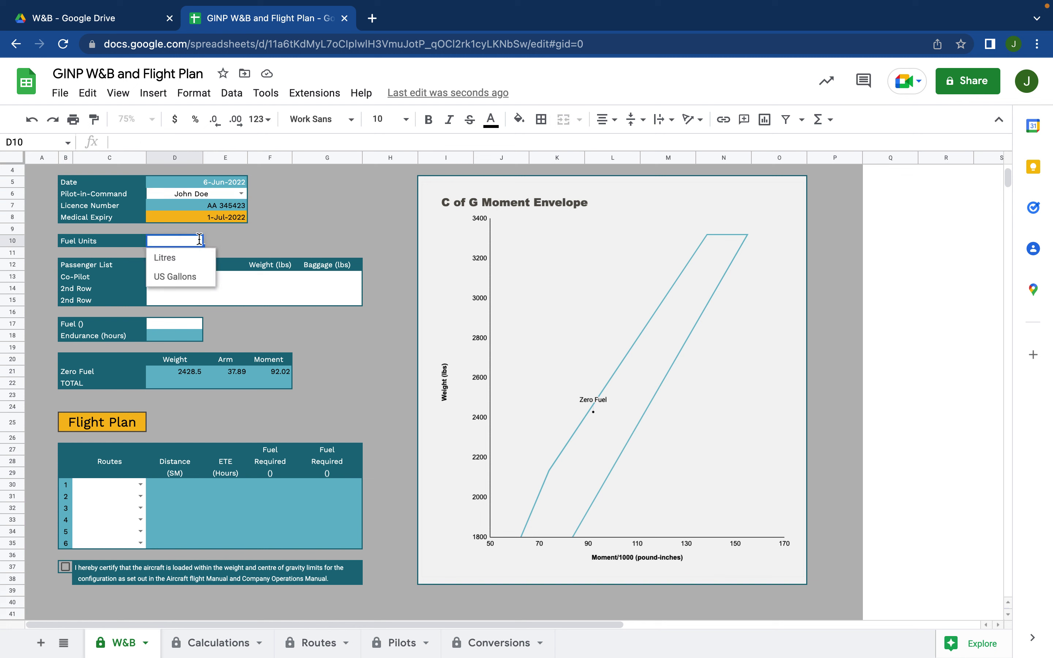
pyautogui.click(187, 276)
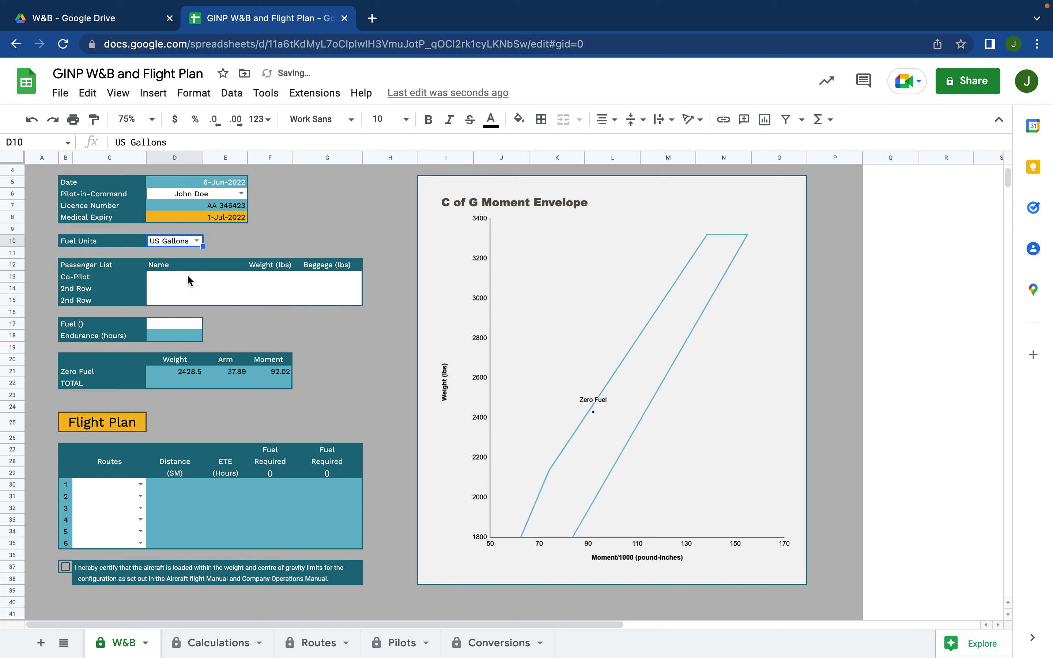
# Fill in the names of the co-pilot and both second-row passengers in the Passenger List
pyautogui.click(174, 281)
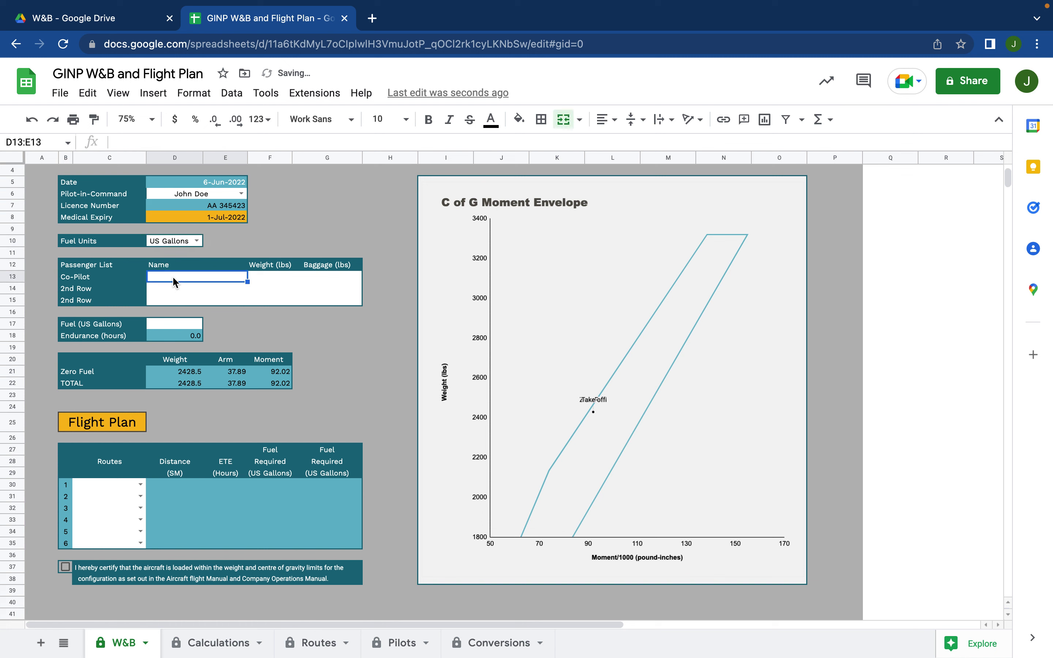
pyautogui.write('Dave')
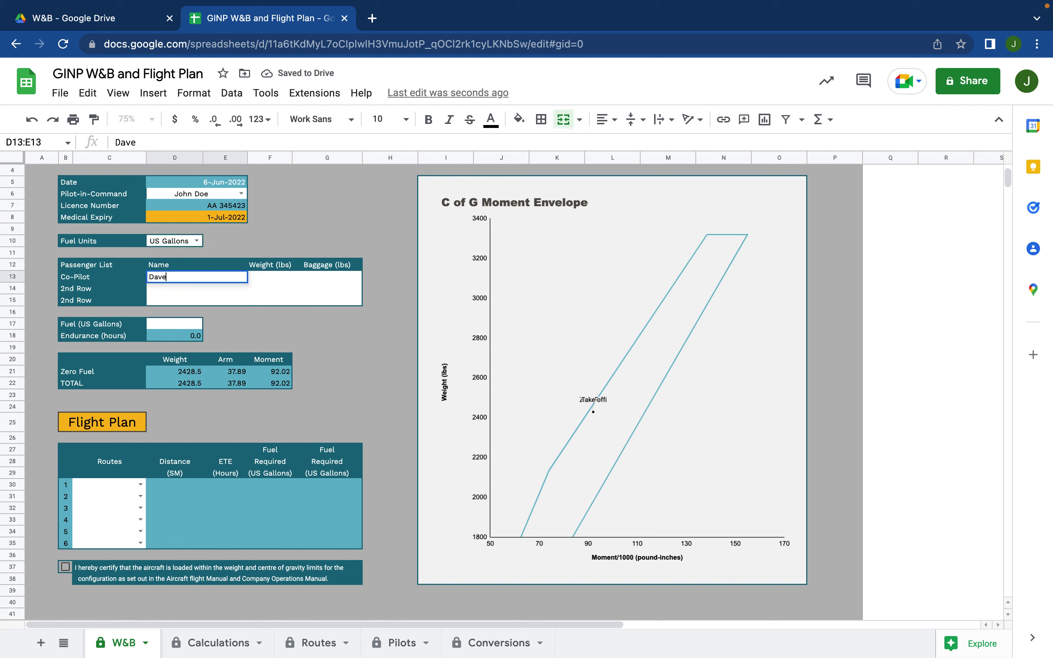
pyautogui.press('Return')
pyautogui.write('Mike')
pyautogui.press('Return')
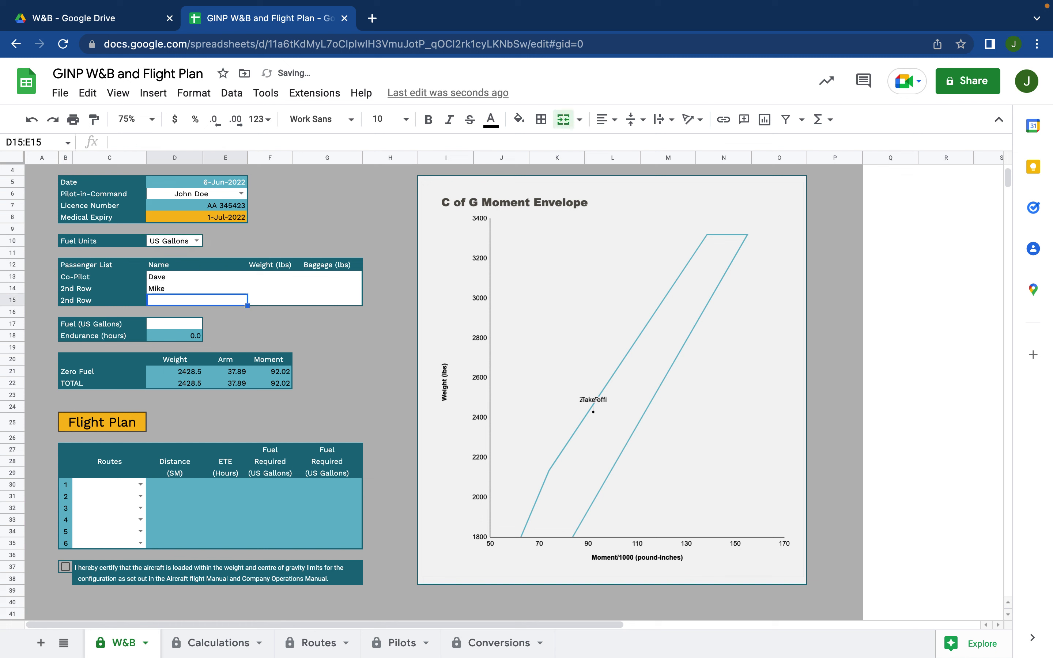
pyautogui.write('Nancy')
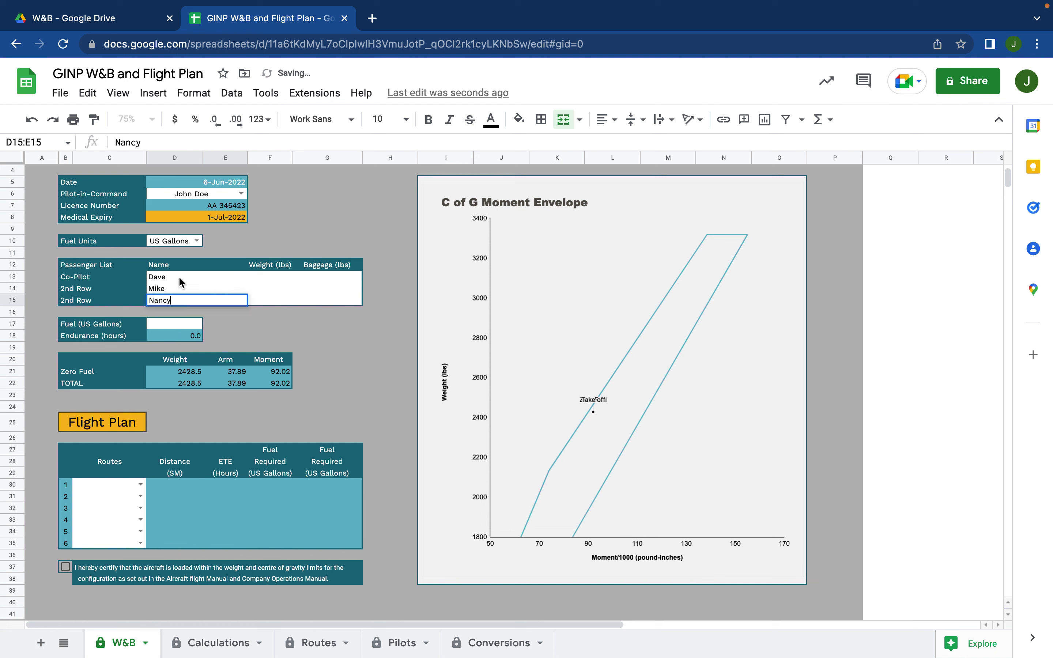
# Enter passenger weights of 195 lbs for the co-pilot and 165 and 130 lbs for the second-row passengers
pyautogui.click(264, 274)
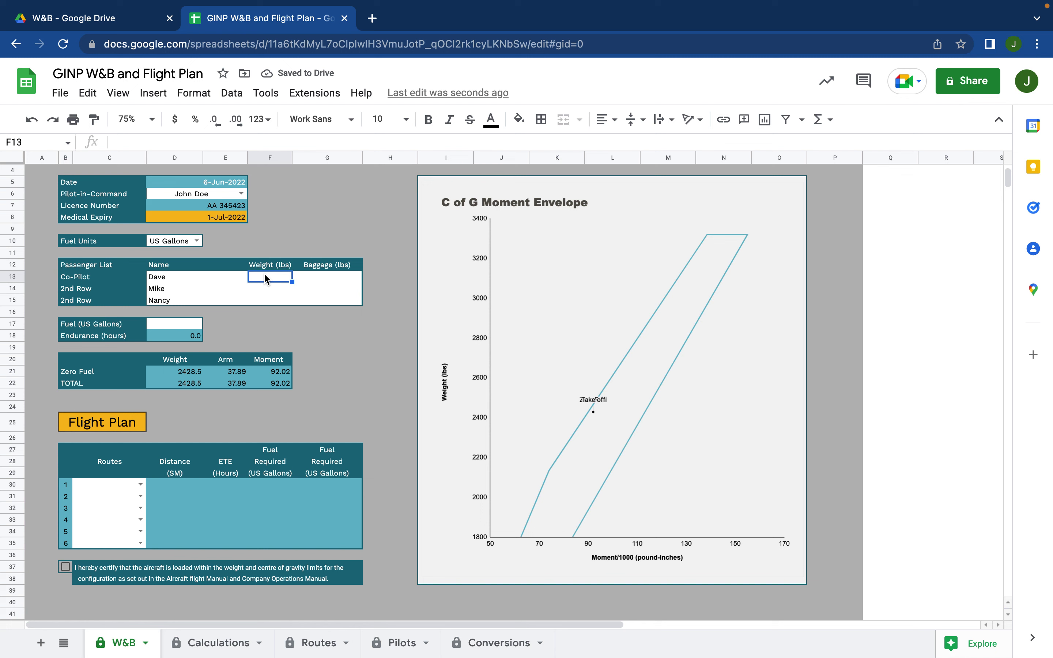
pyautogui.write('195')
pyautogui.press('Return')
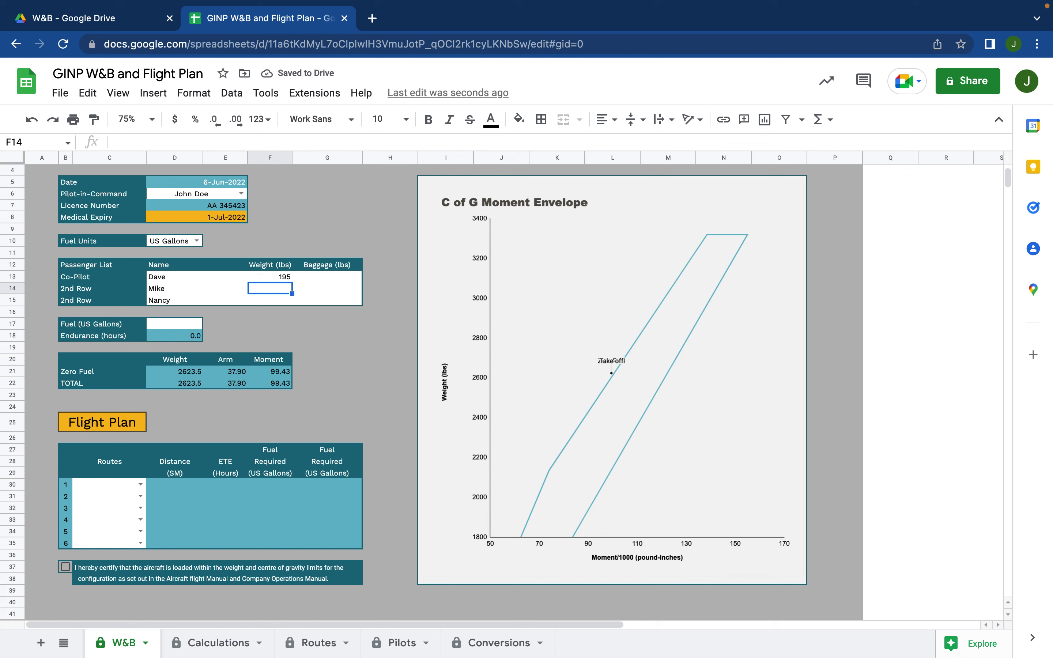
pyautogui.write('165')
pyautogui.press('Return')
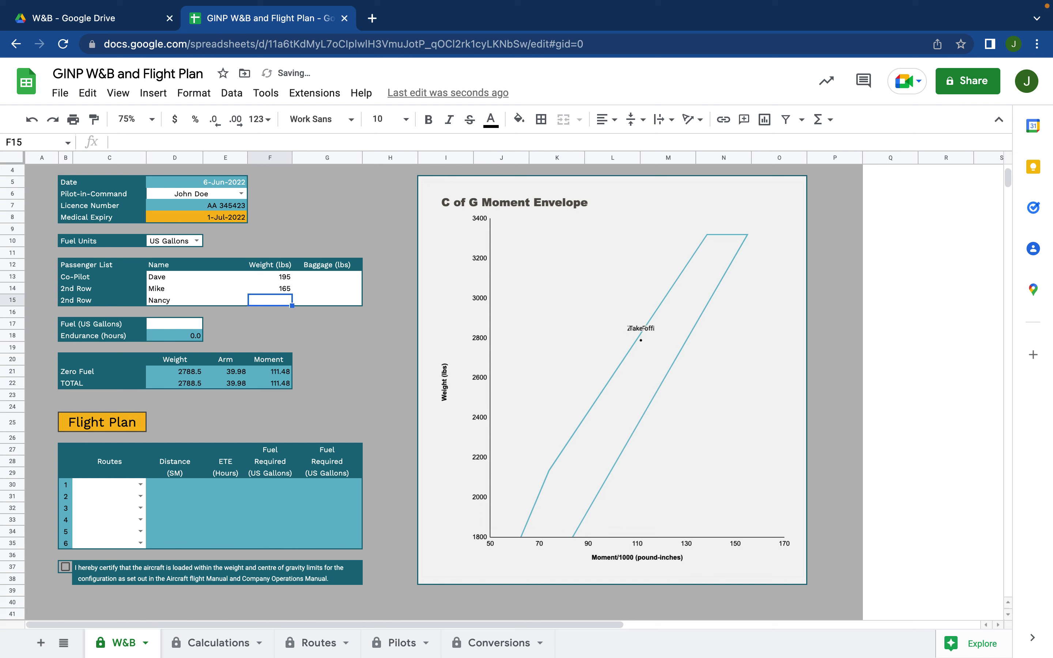
pyautogui.write('130')
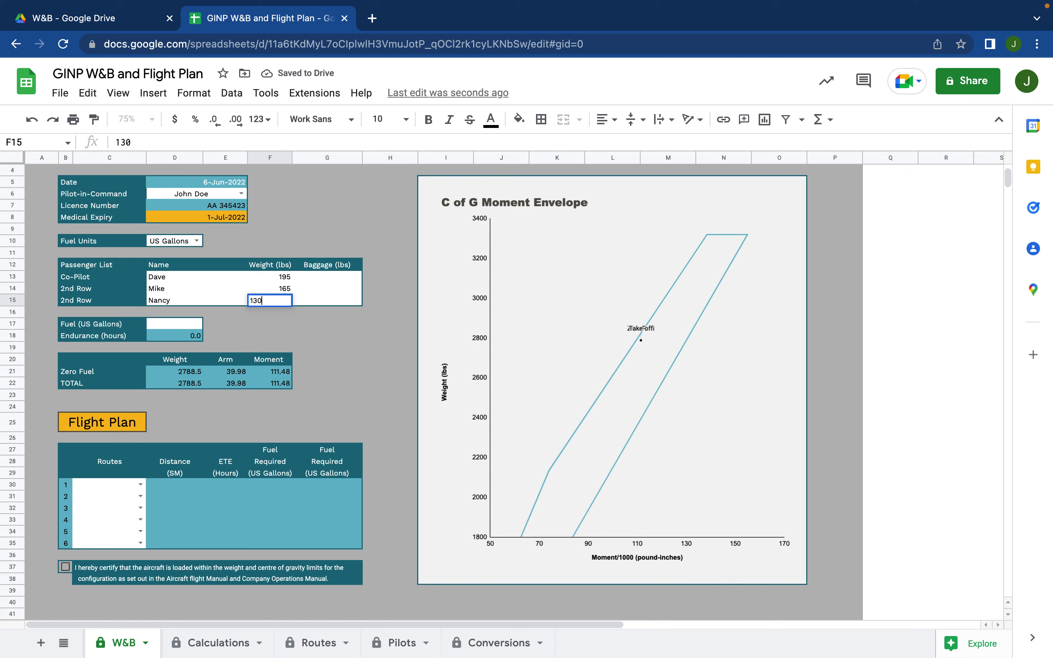
pyautogui.press('Tab')
# Enter baggage weights of 20 and 25 lbs for the two second-row passengers
pyautogui.click(336, 267)
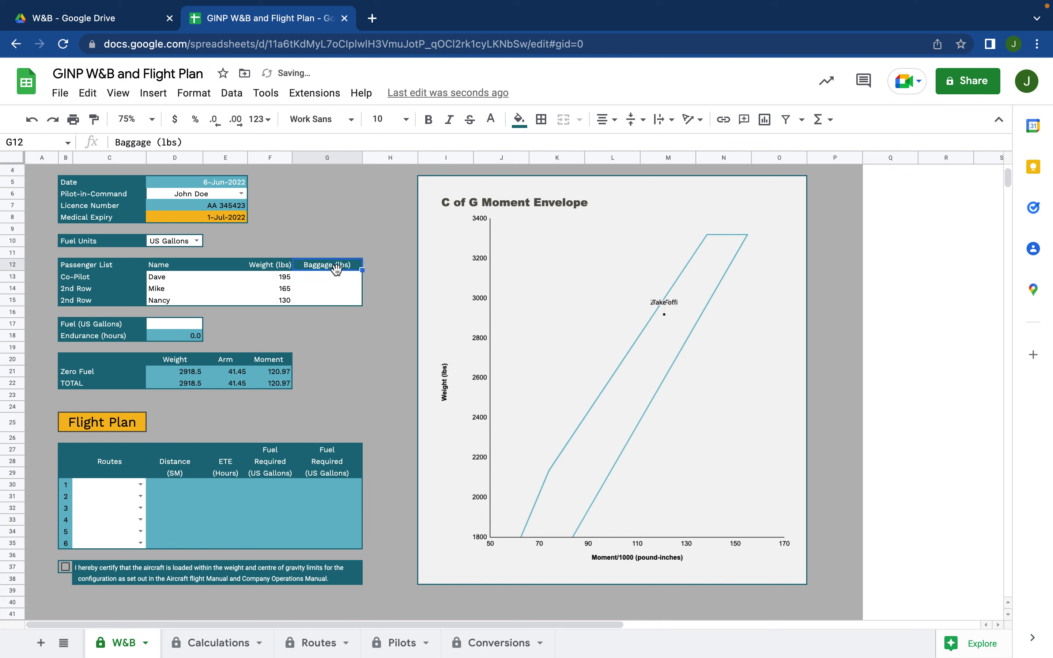
pyautogui.click(330, 288)
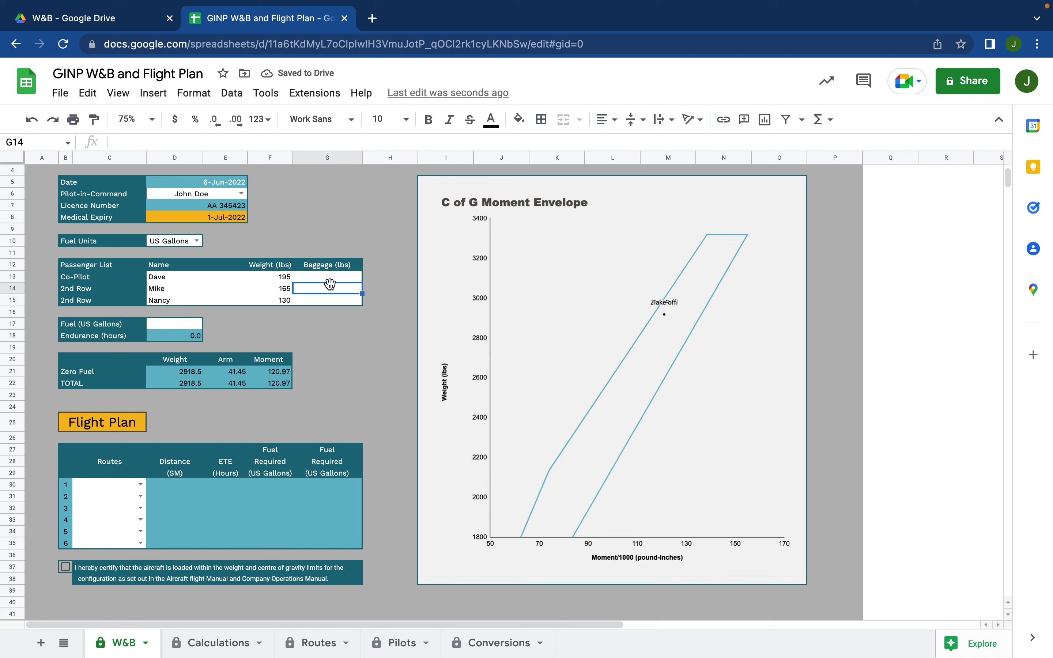
pyautogui.write('20')
pyautogui.press('Return')
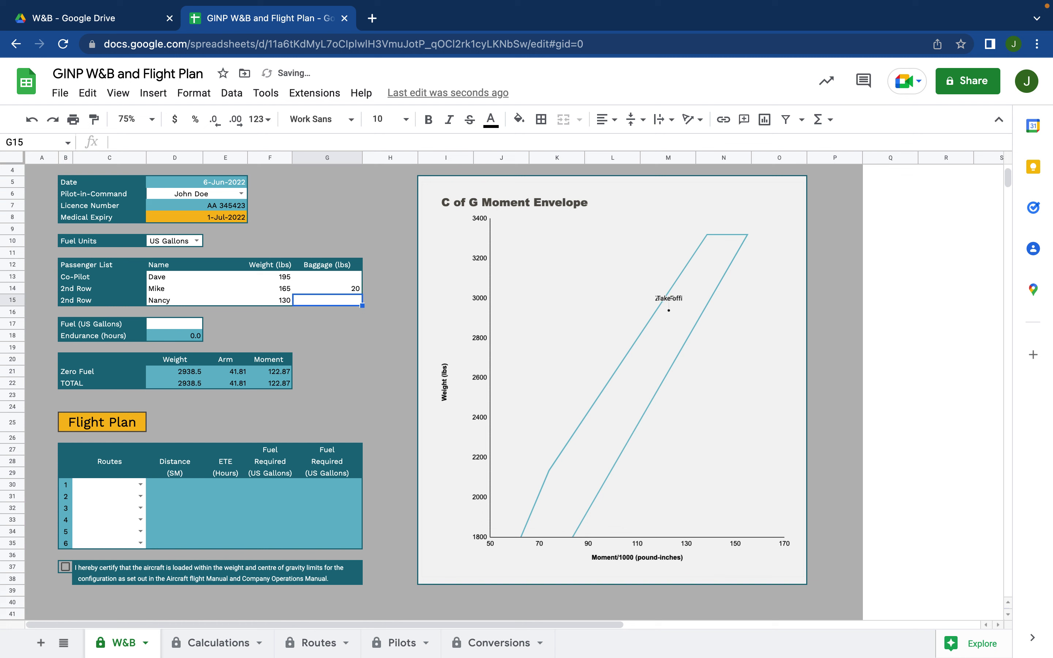
pyautogui.write('25')
pyautogui.press('Return')
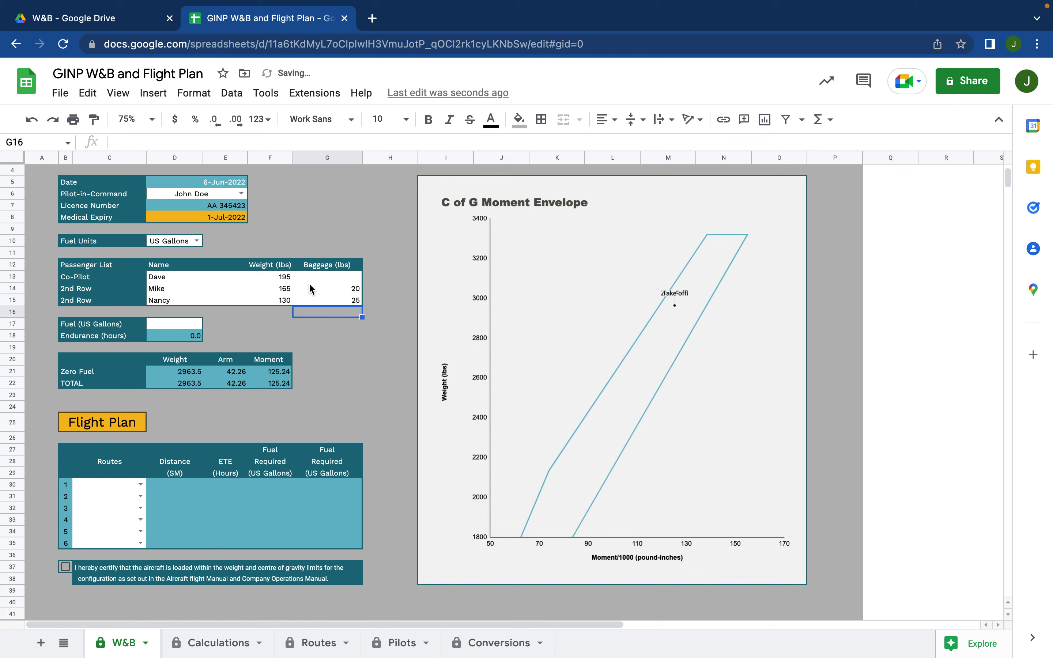
# Enter a fuel load of 84 US gallons below the Passenger List
pyautogui.click(170, 324)
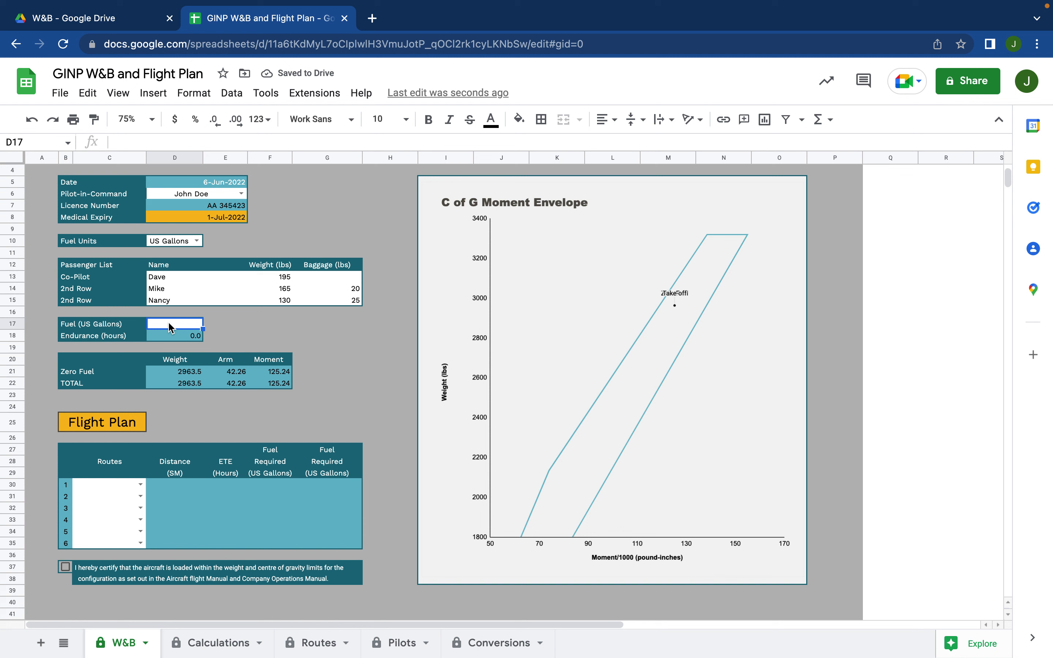
pyautogui.write('84')
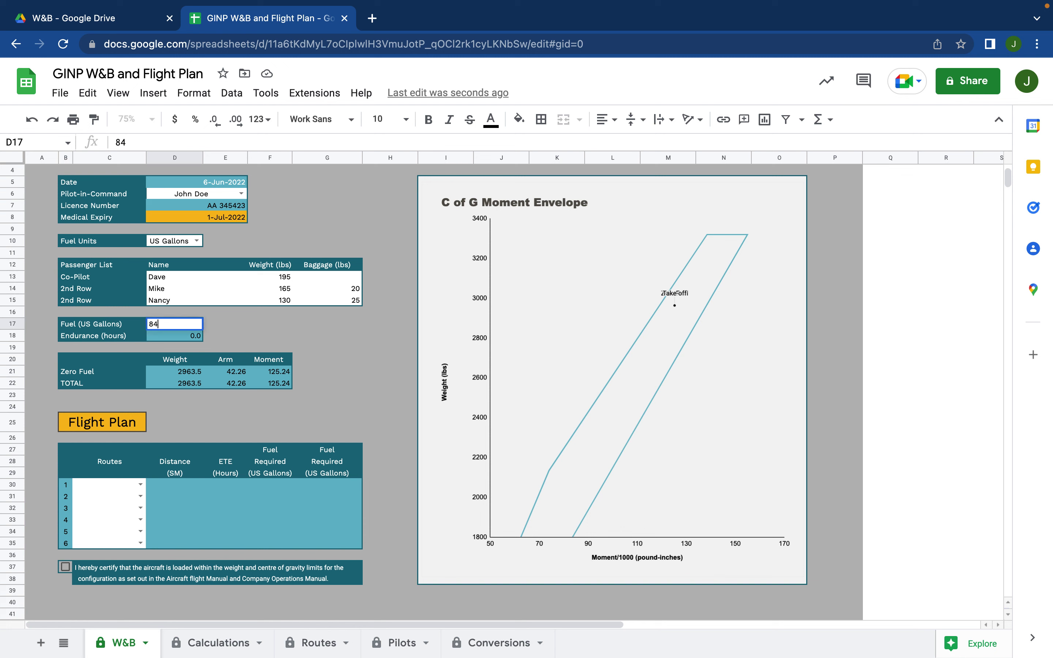
pyautogui.press('Return')
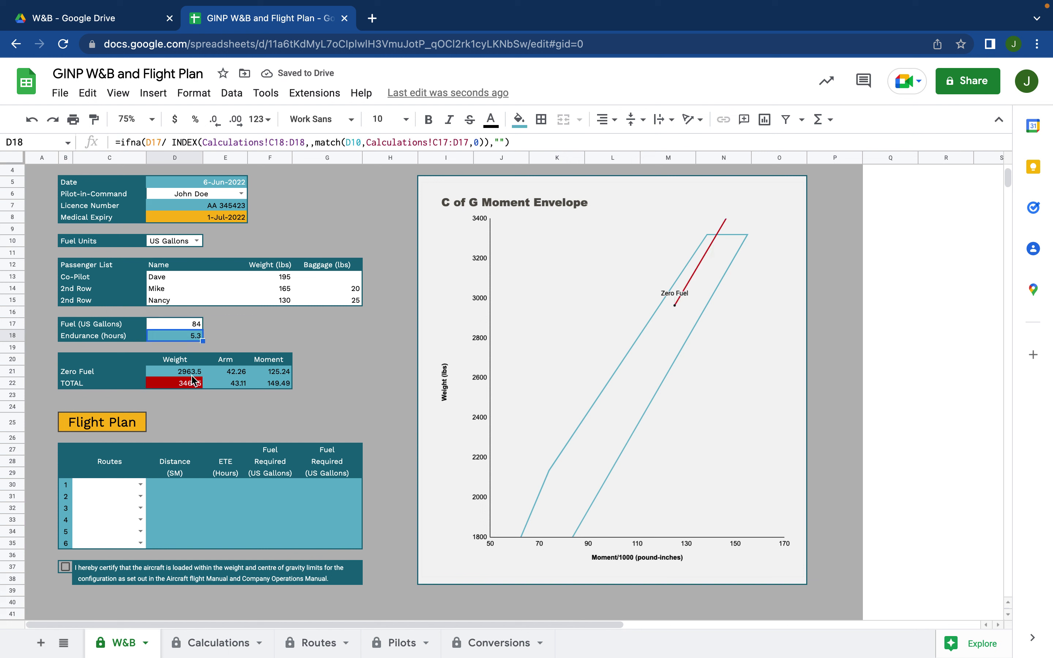
# Lower the fuel load in stages to 75, 65 and 50 US gallons
pyautogui.click(196, 325)
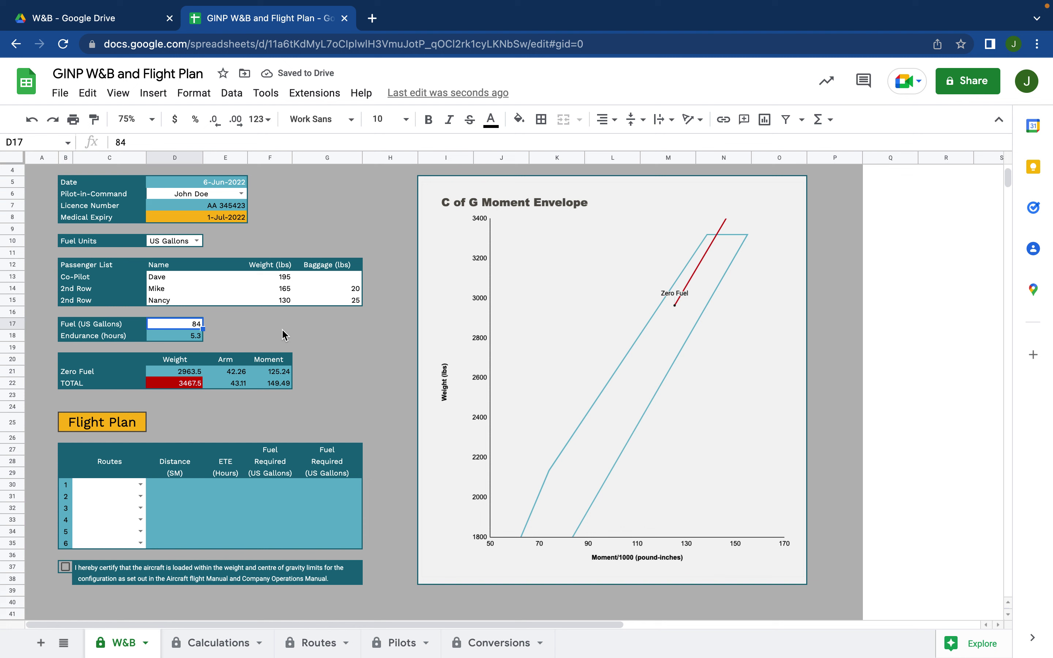
pyautogui.write('75')
pyautogui.press('Return')
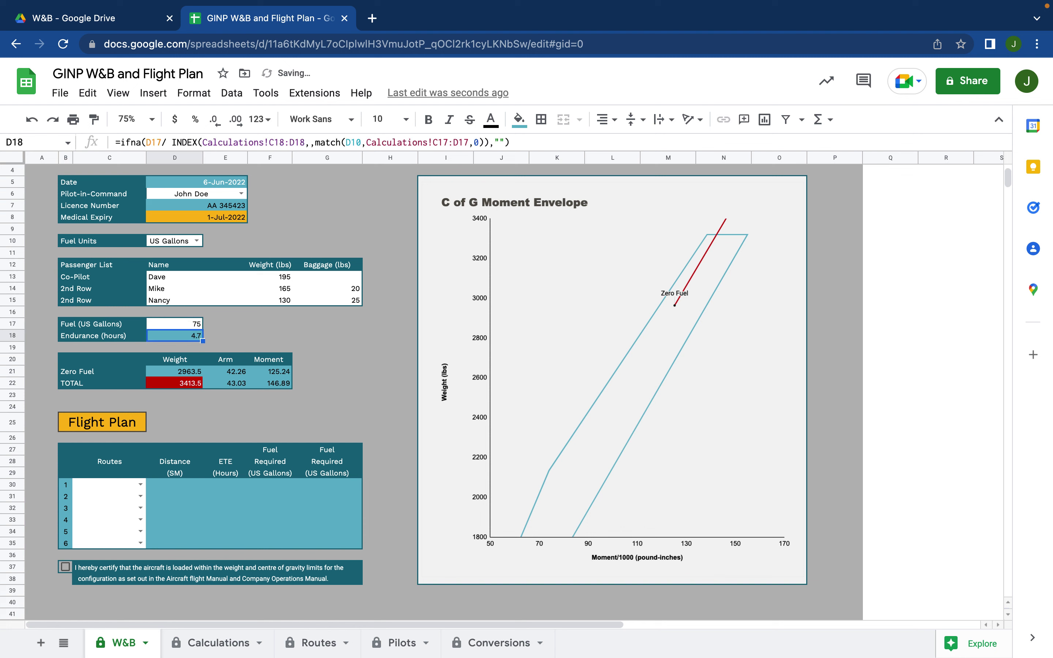
pyautogui.click(196, 325)
pyautogui.write('65')
pyautogui.press('Return')
pyautogui.click(193, 326)
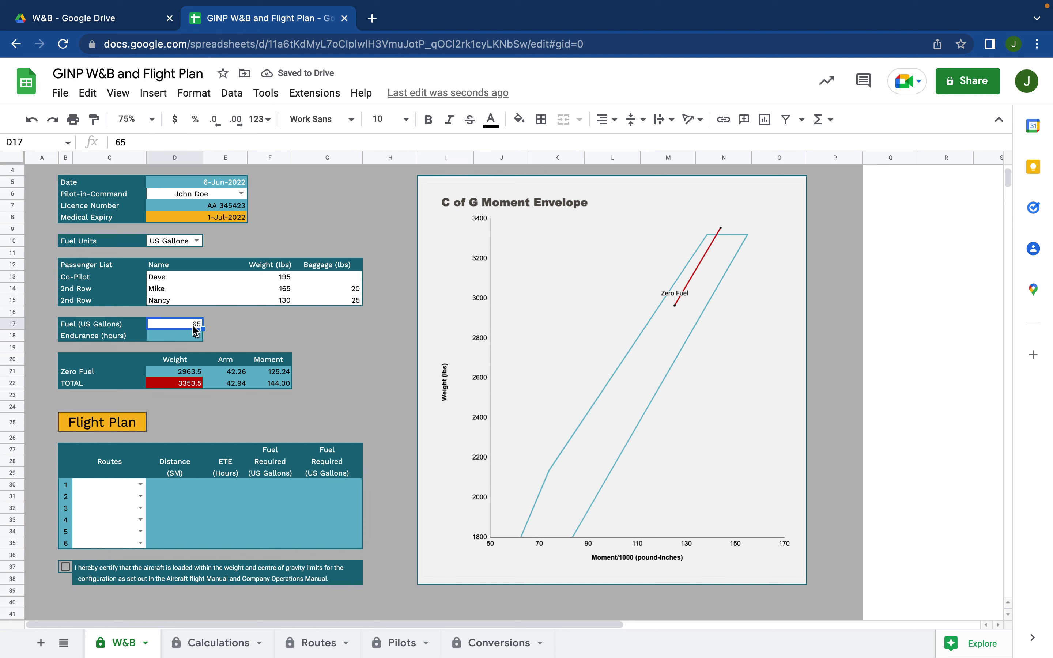
pyautogui.write('50')
pyautogui.press('Return')
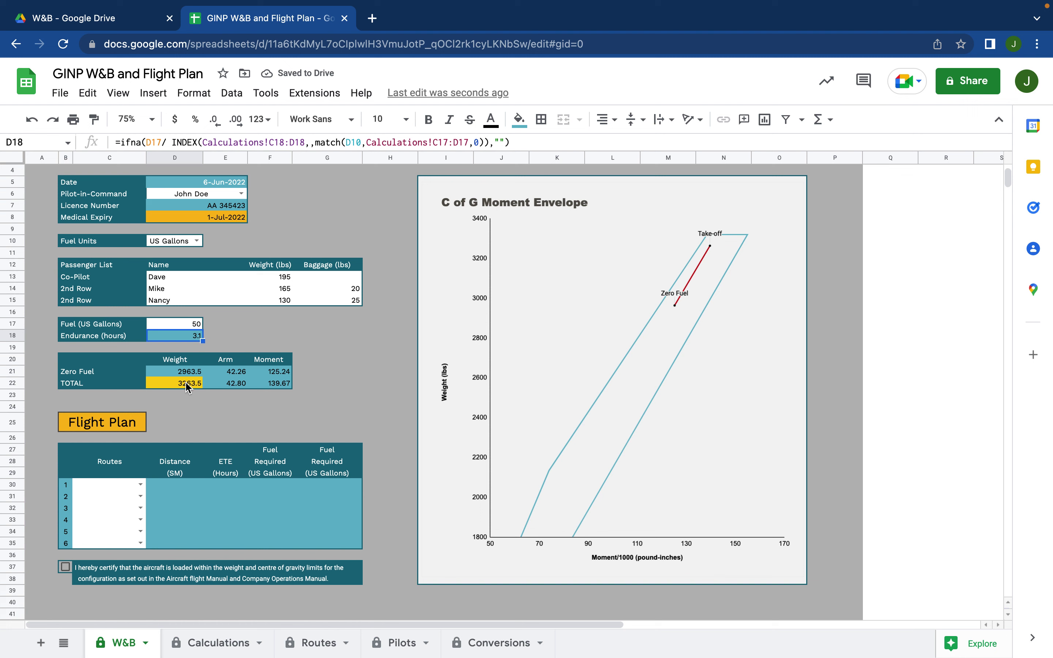
# Choose CAJ8 - CAM9 as the first Flight Plan route and CAM9 - CAP5 as the second
pyautogui.click(140, 485)
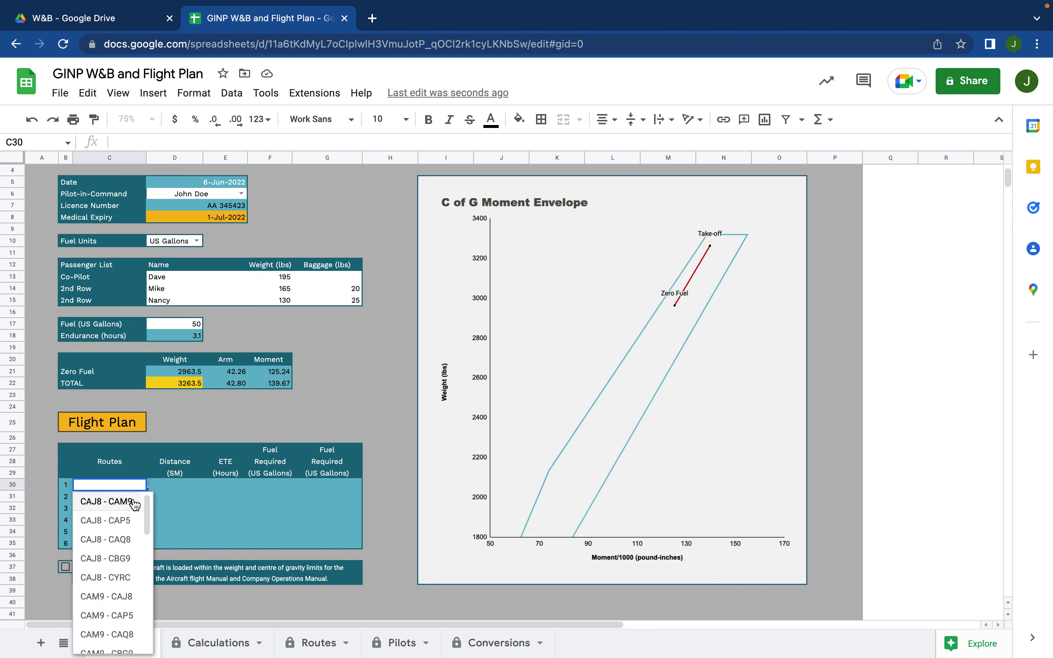
pyautogui.click(107, 501)
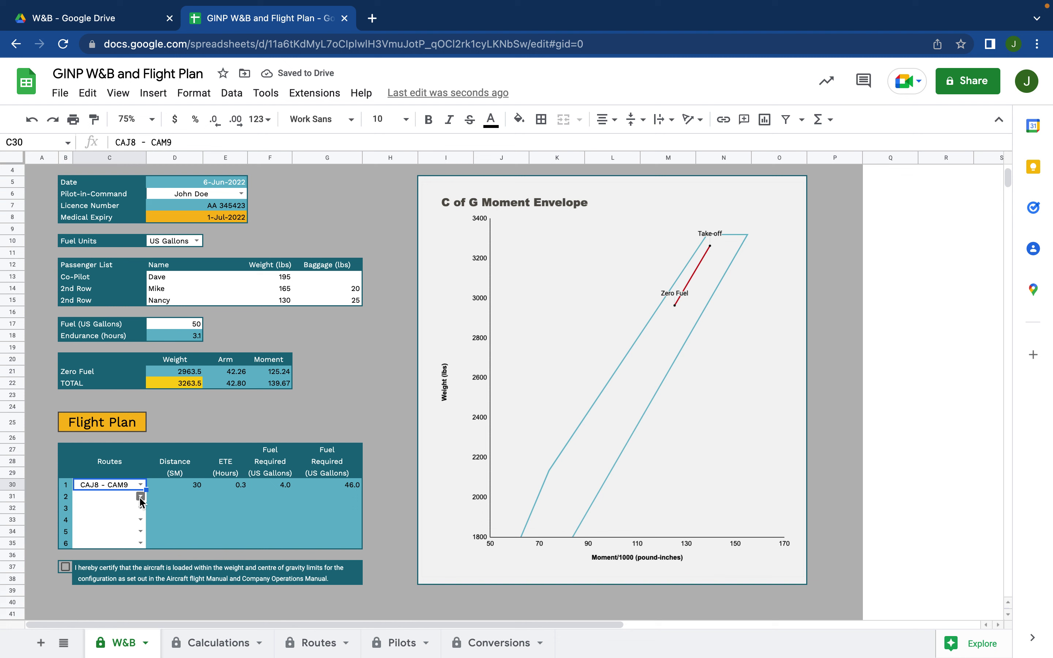
pyautogui.click(140, 497)
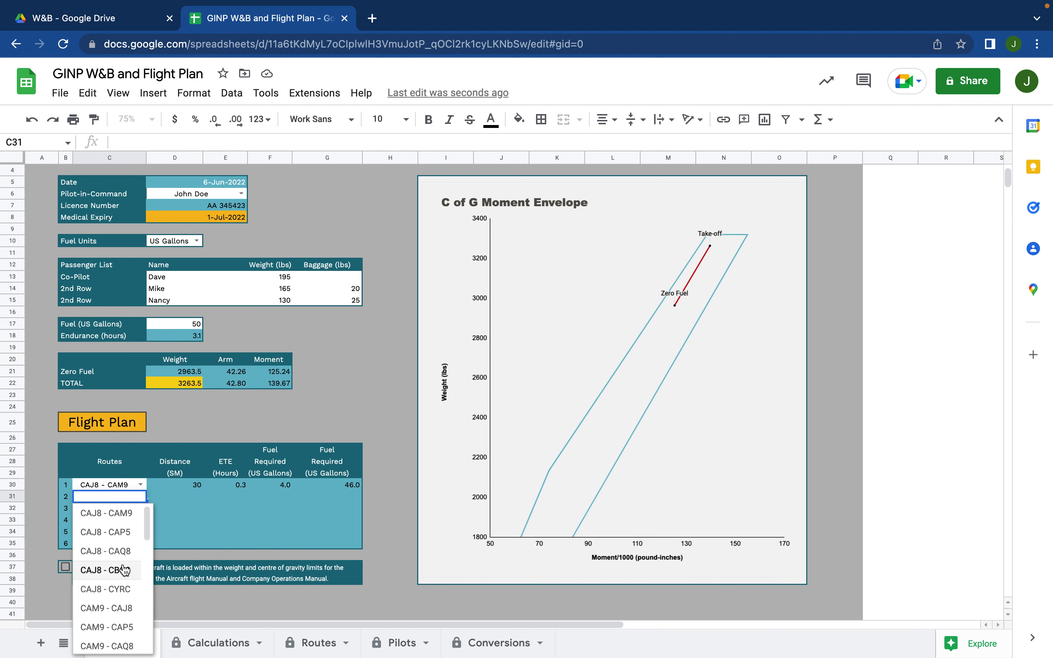
pyautogui.scroll(-2, 109, 570)
pyautogui.click(125, 585)
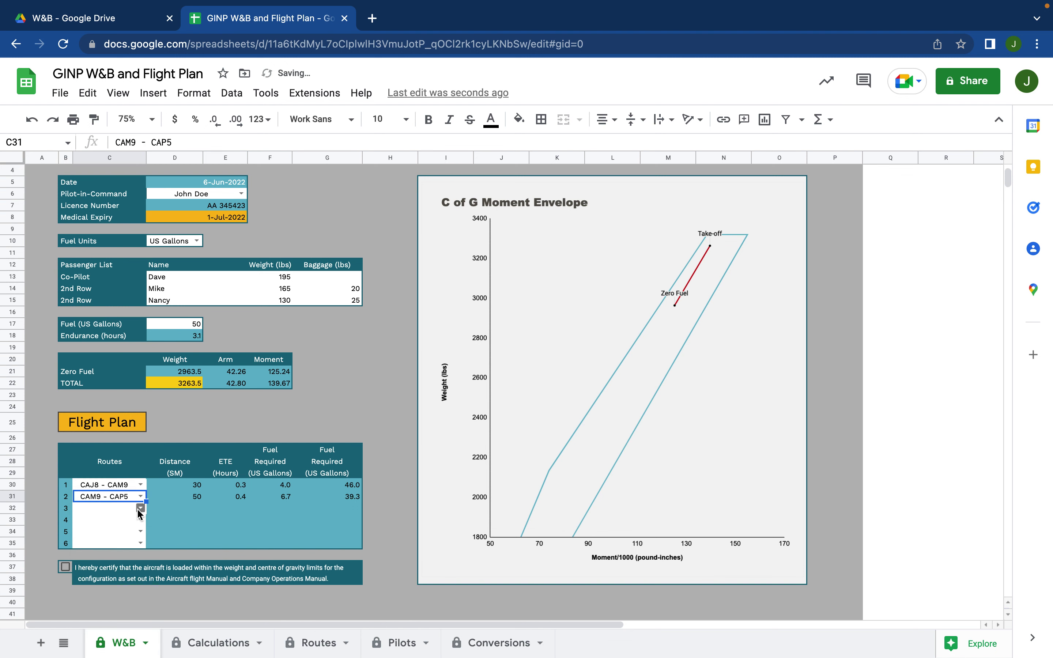
# Choose CAP5 - CYRC as the third route in the Flight Plan
pyautogui.click(137, 508)
pyautogui.scroll(-1, 121, 581)
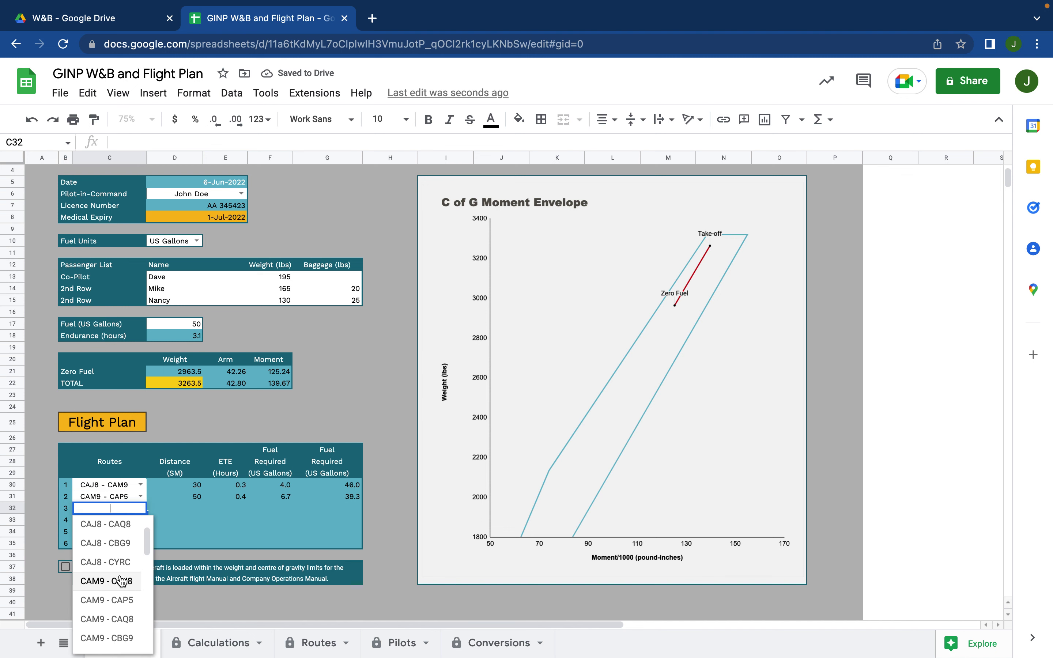
pyautogui.scroll(-4, 122, 581)
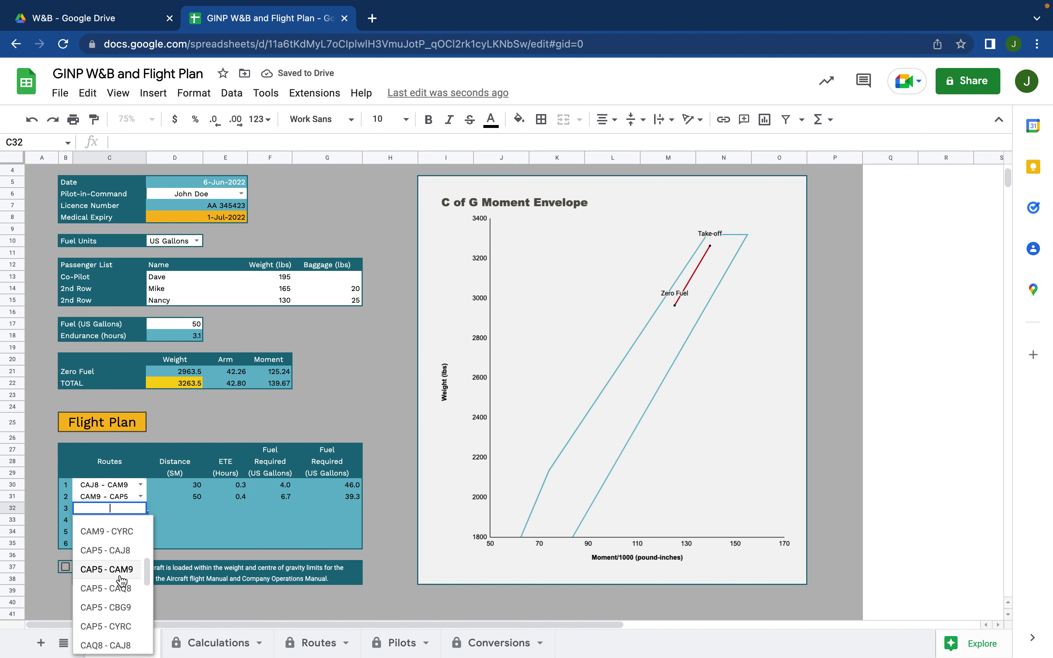
pyautogui.scroll(-1, 122, 586)
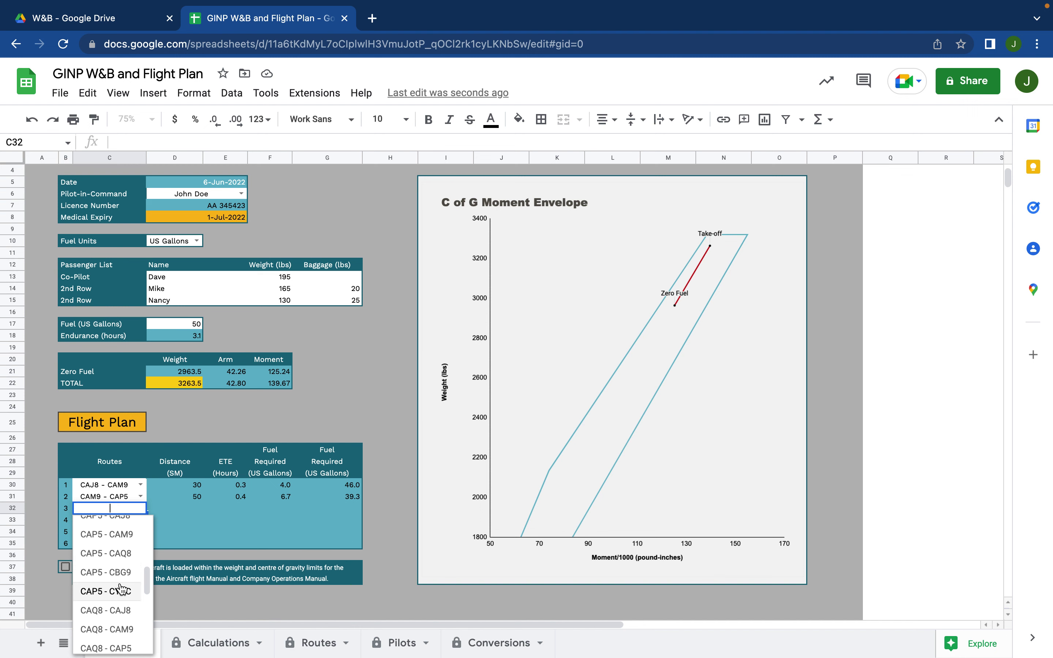
pyautogui.click(122, 592)
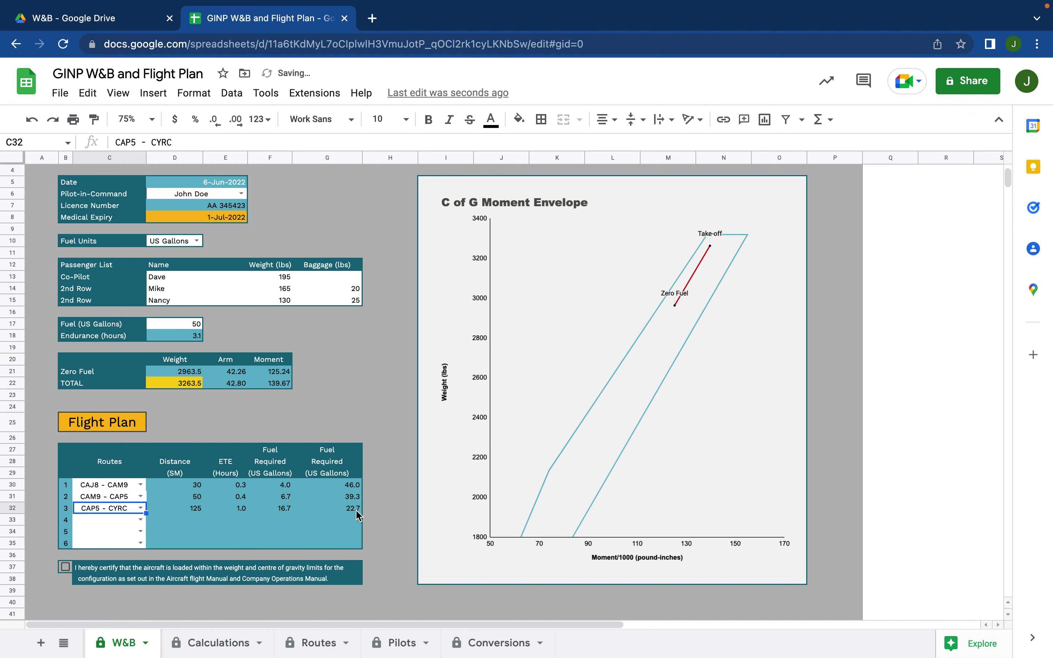
# Reduce the fuel load to 40 and finally to 35 US gallons
pyautogui.click(198, 325)
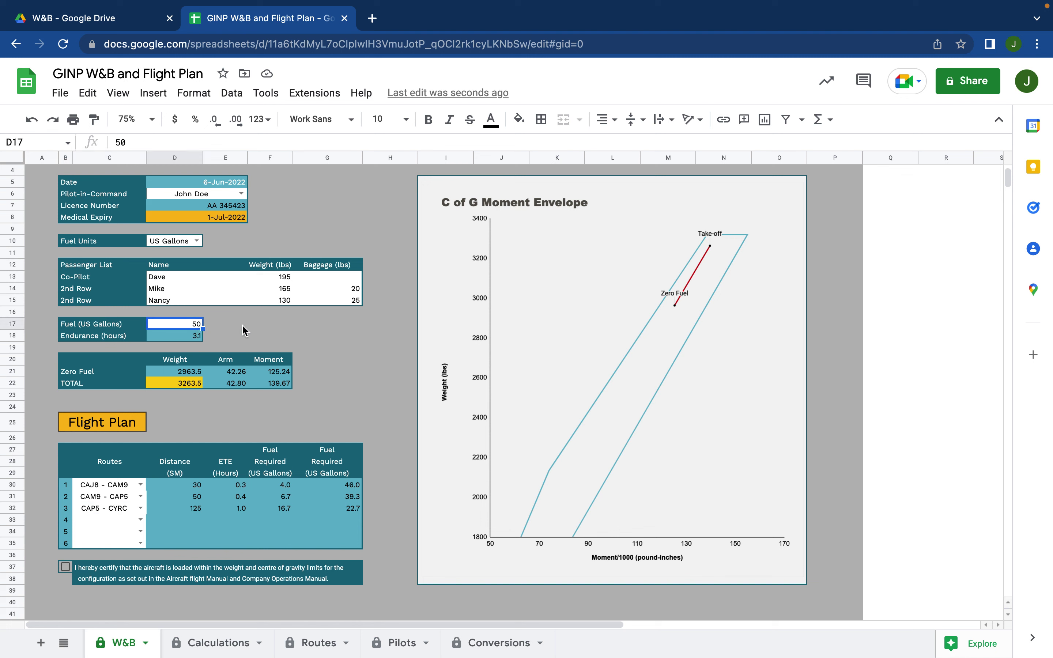
pyautogui.write('40')
pyautogui.press('Return')
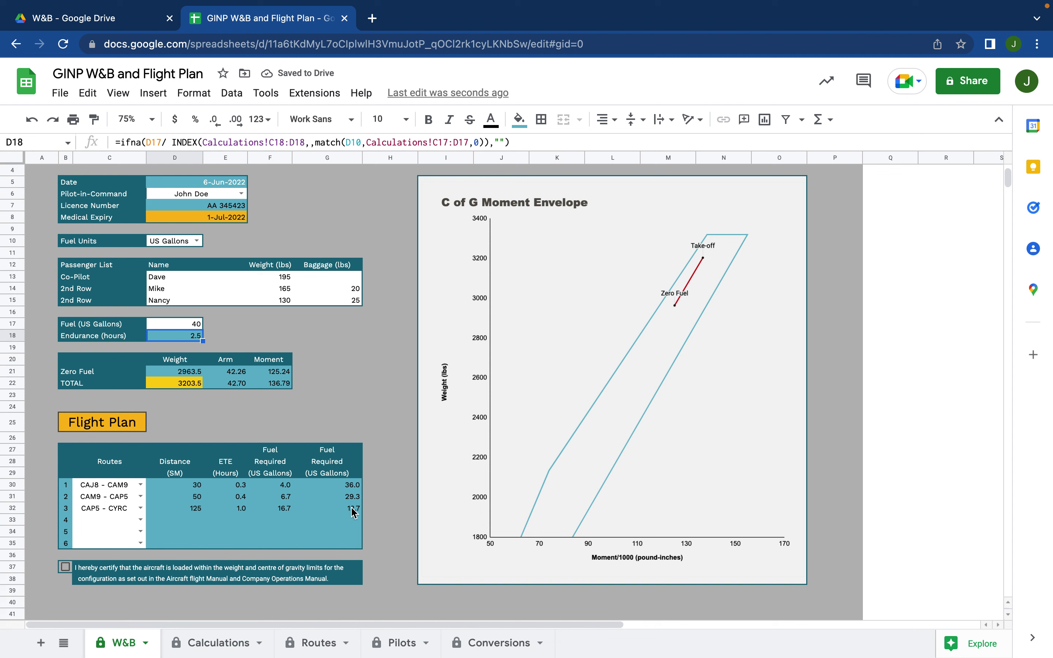
pyautogui.click(197, 326)
pyautogui.write('35')
pyautogui.press('Return')
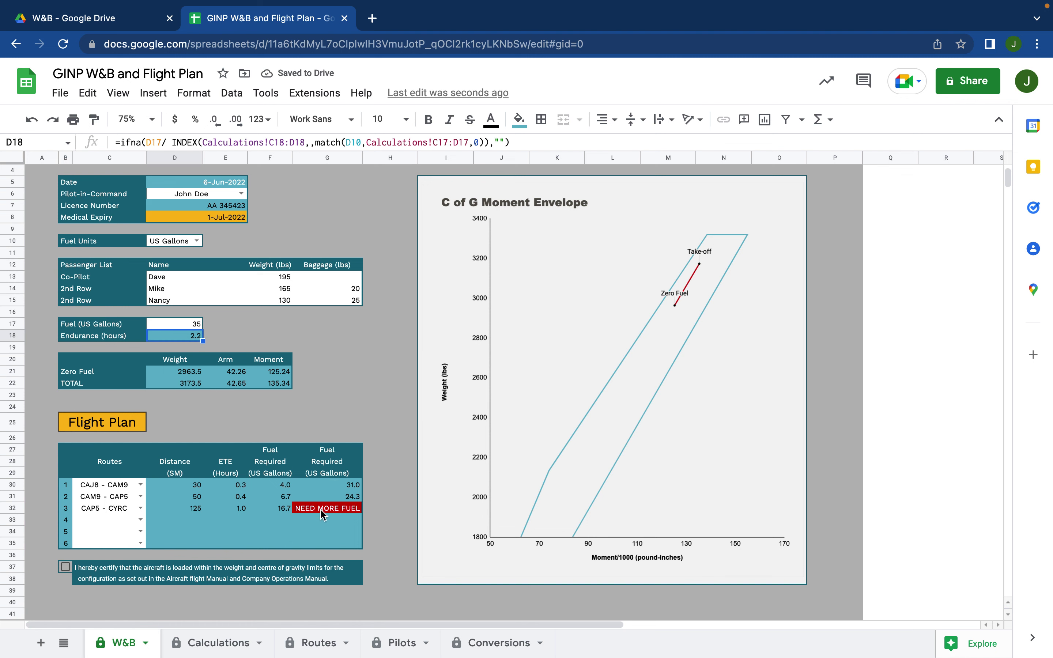
# Change the fuel units to Litres and choose the last listed pilot as Pilot-in-Command
pyautogui.click(197, 242)
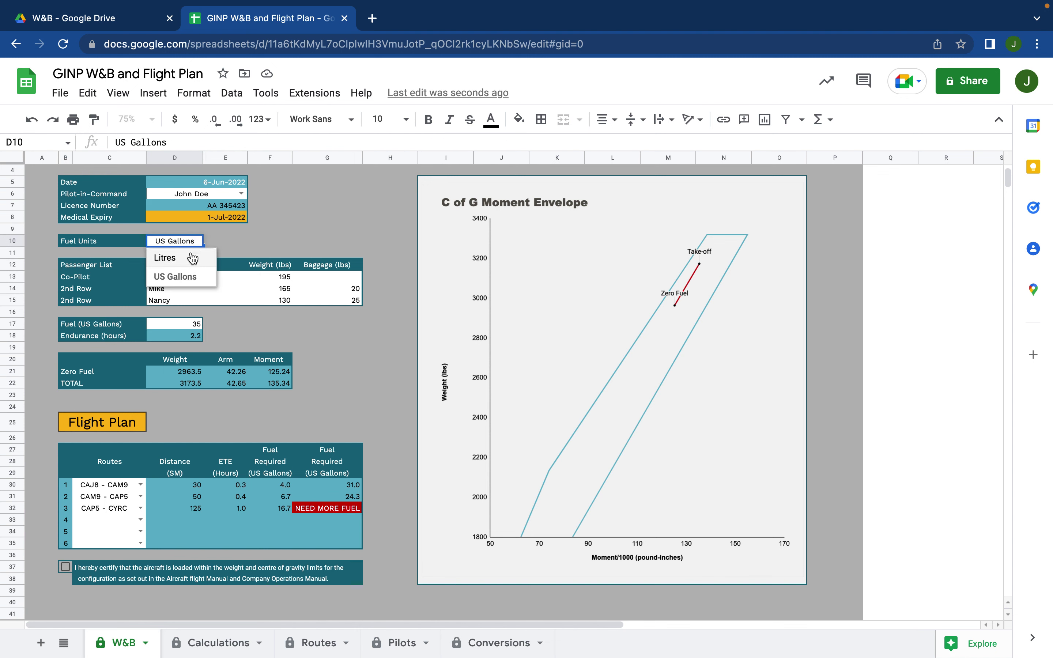
pyautogui.click(192, 258)
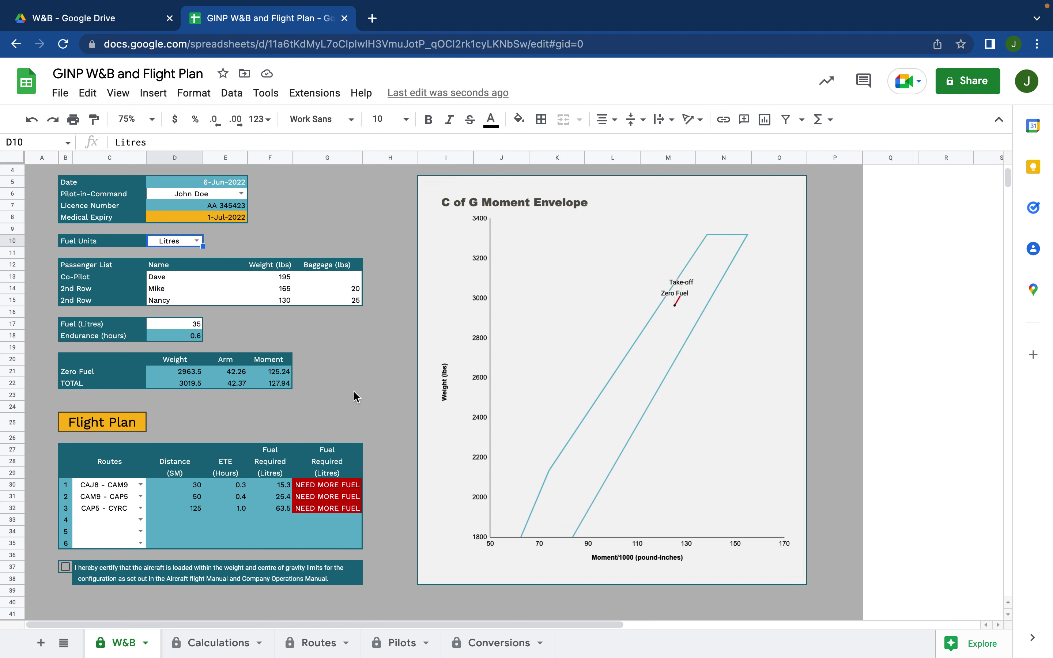
pyautogui.scroll(3, 356, 398)
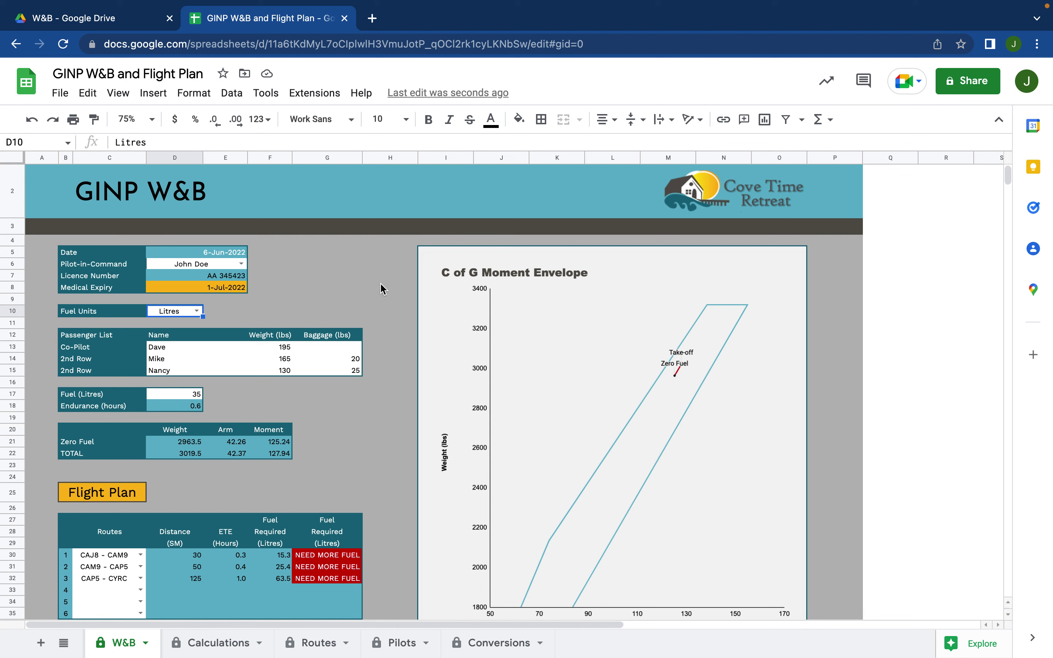
pyautogui.click(244, 265)
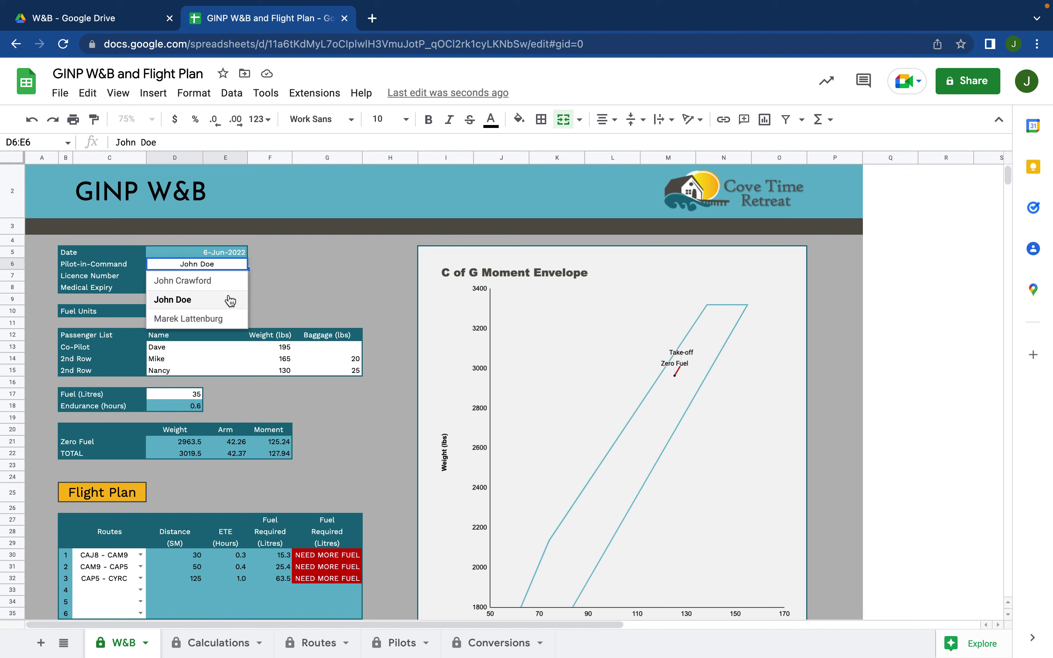
pyautogui.click(230, 319)
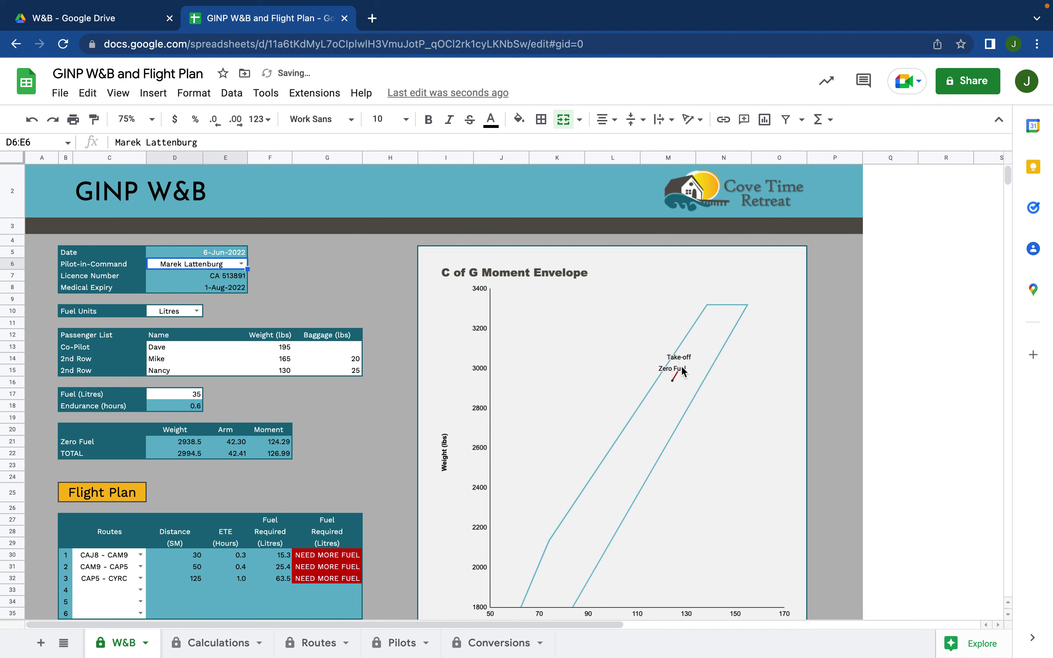
# Tick the certification that the aircraft is loaded within the weight and centre of gravity limits
pyautogui.scroll(-3, 396, 457)
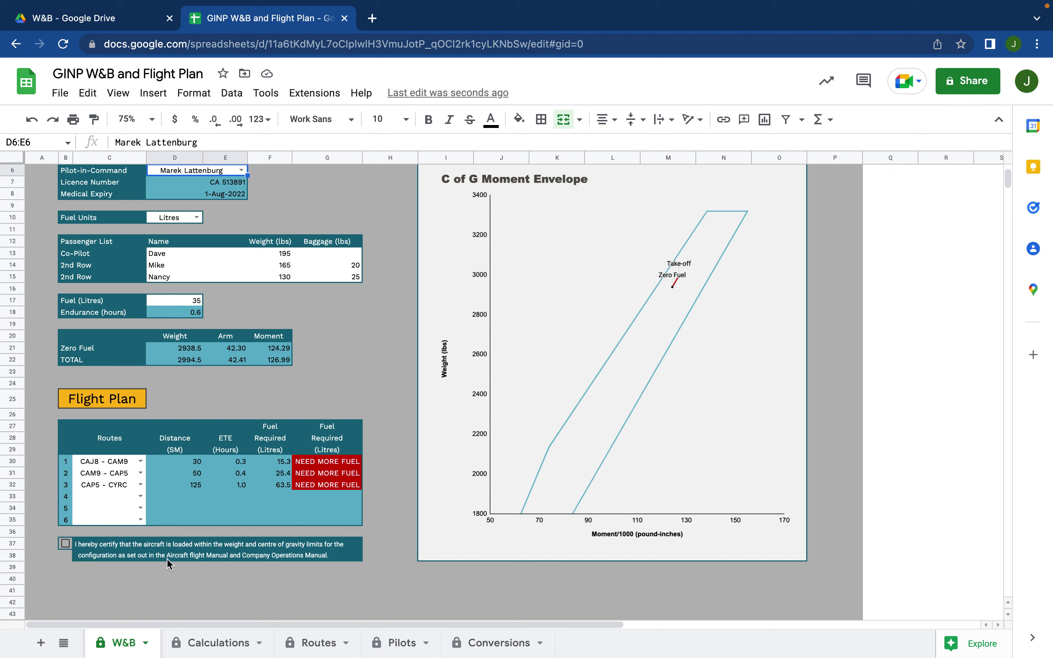
pyautogui.click(66, 544)
pyautogui.click(70, 580)
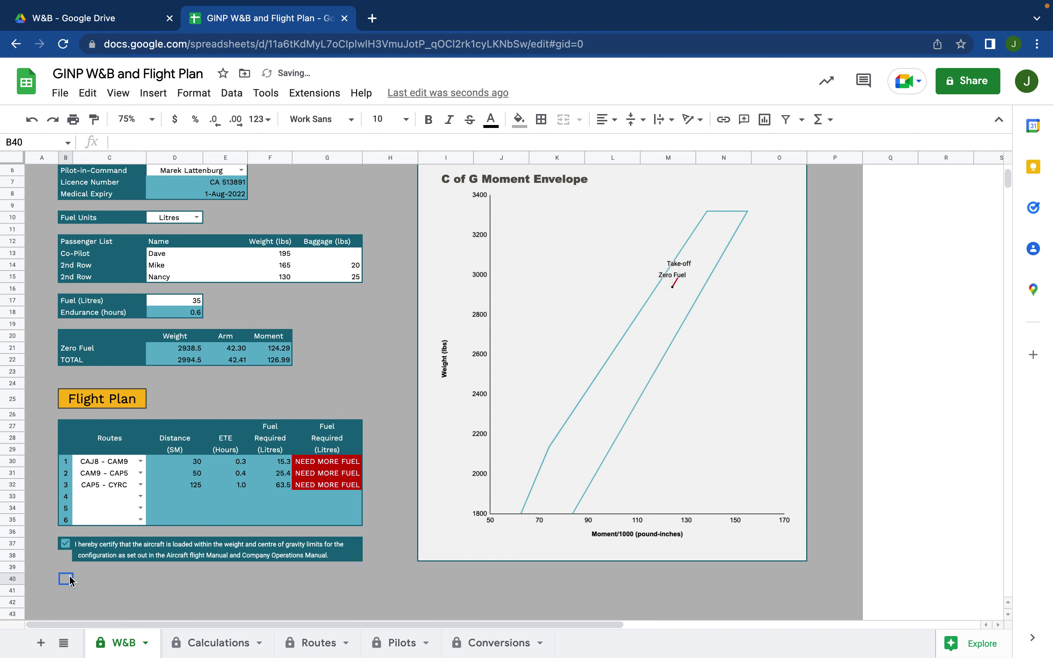
pyautogui.scroll(3, 251, 566)
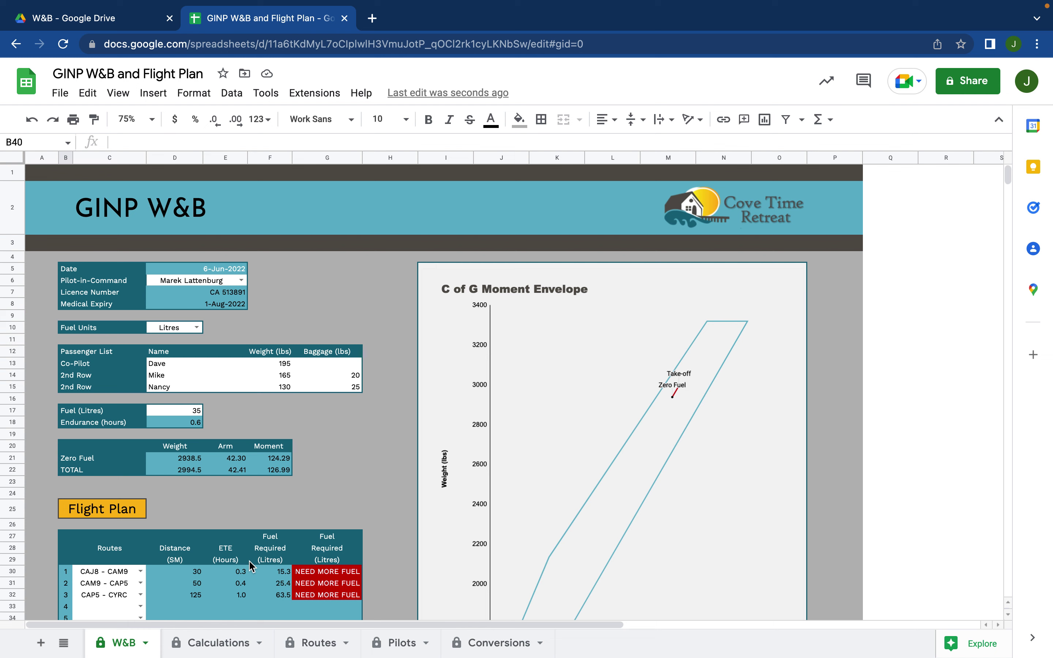
pyautogui.press('super+Tab')
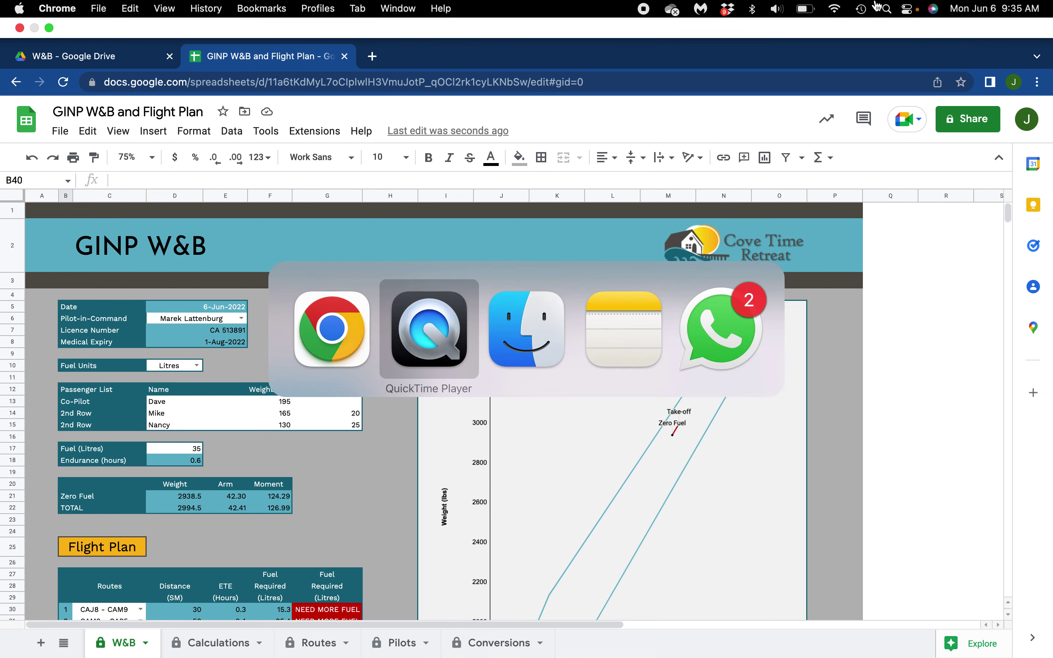